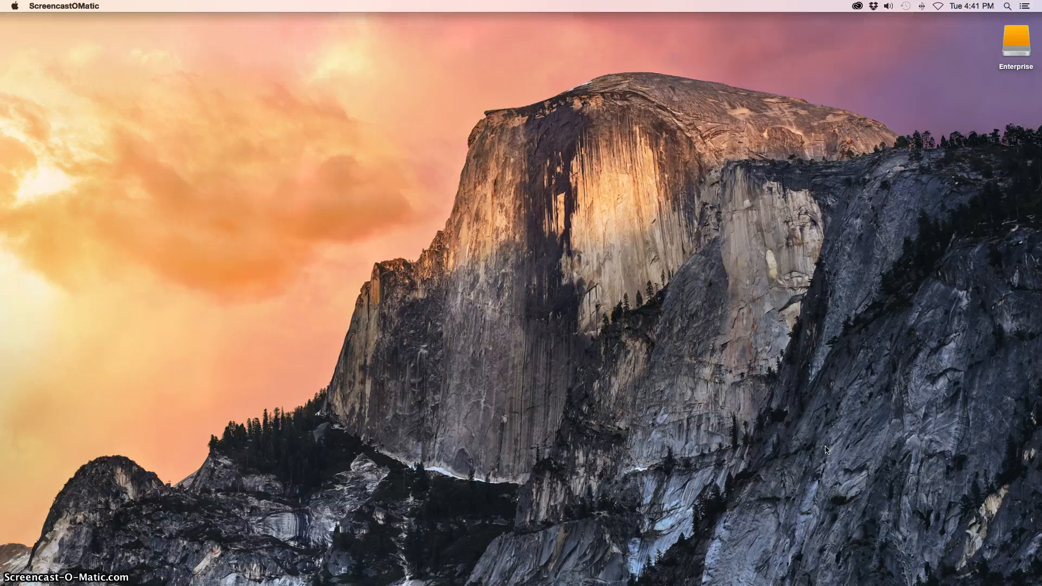
- Switch to Safari and look through the most appreciated design projects on Behance
mouse_move(821, 578)
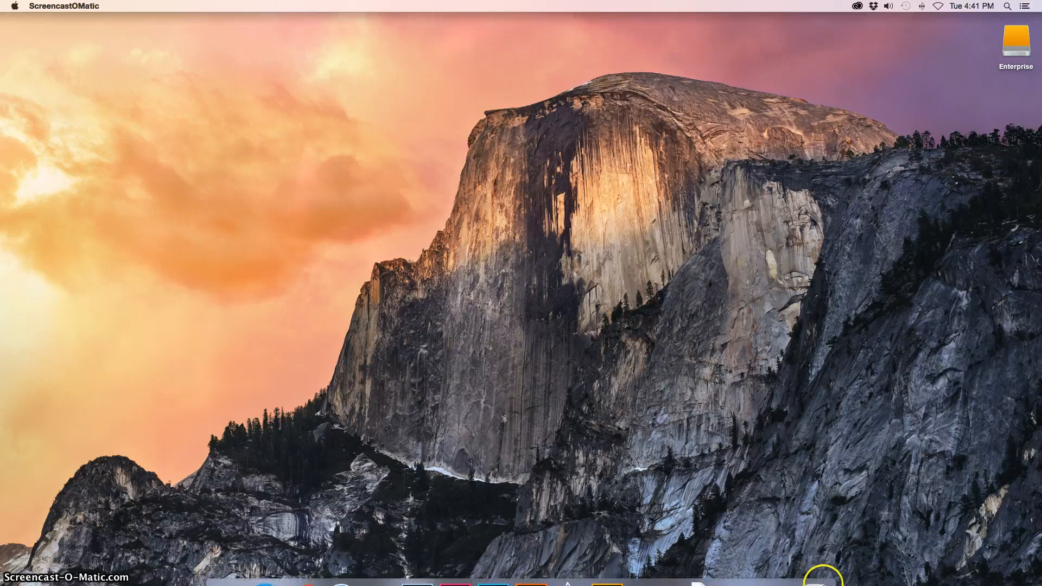
click(347, 560)
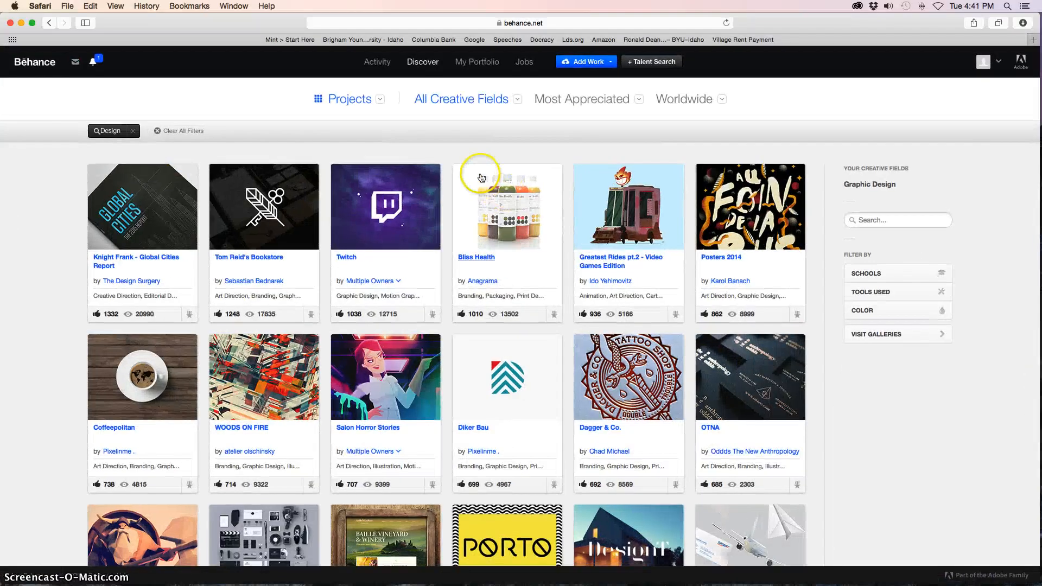
scroll(954, 422, down, 2)
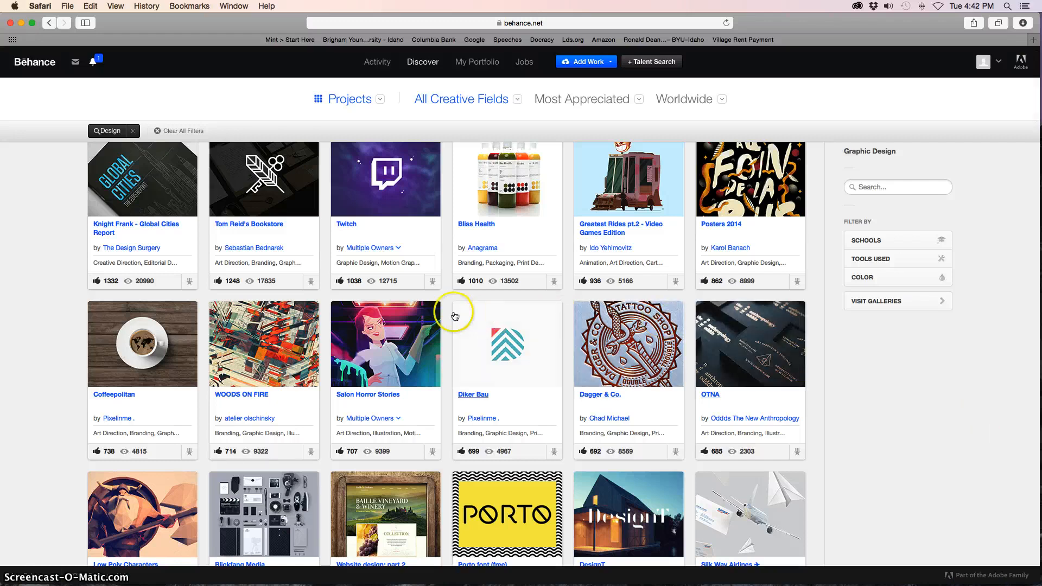
scroll(808, 352, down, 10)
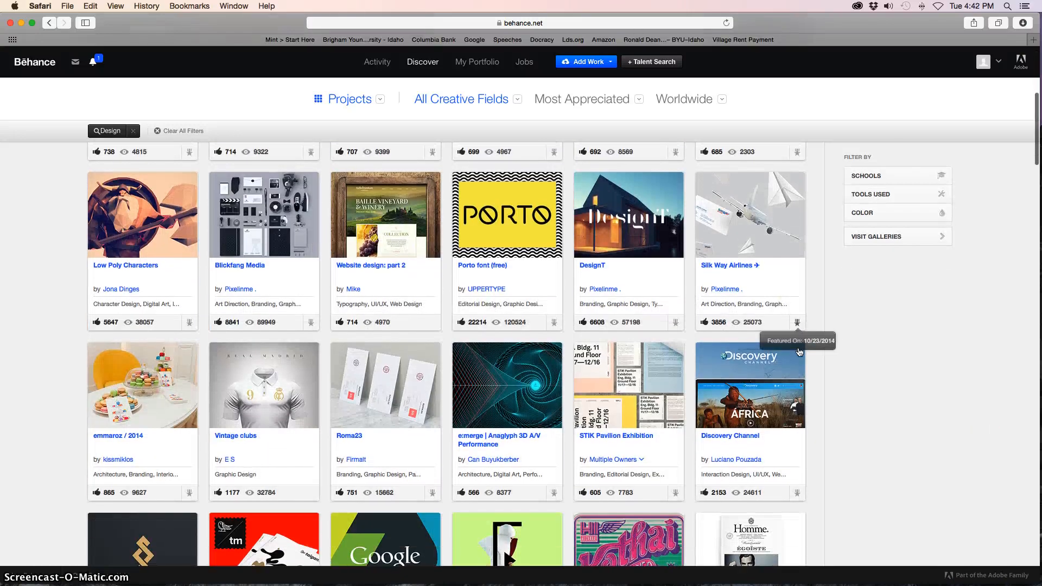
scroll(799, 352, down, 3)
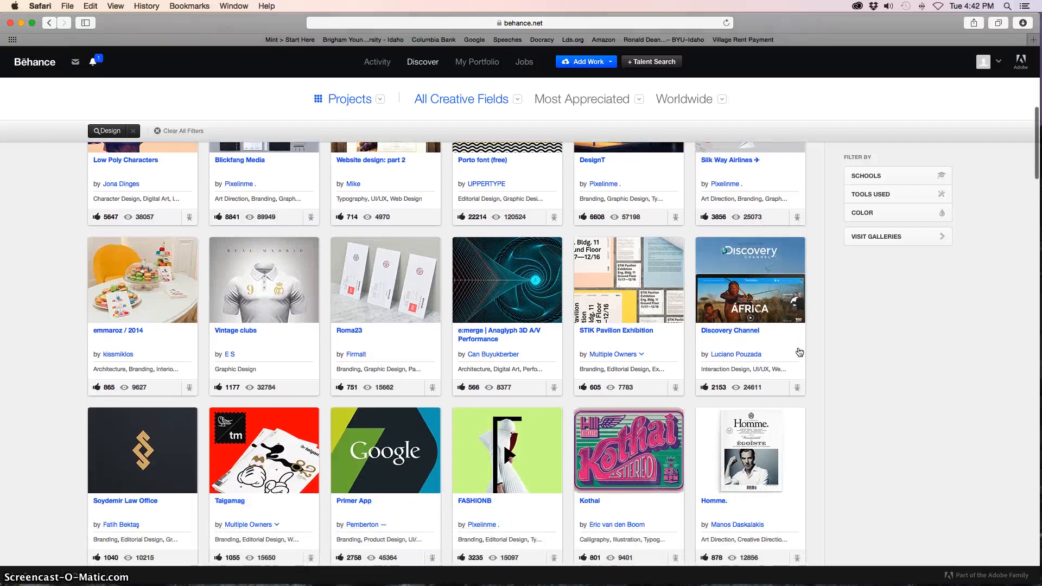
click(841, 337)
click(879, 335)
click(854, 330)
scroll(874, 344, down, 1)
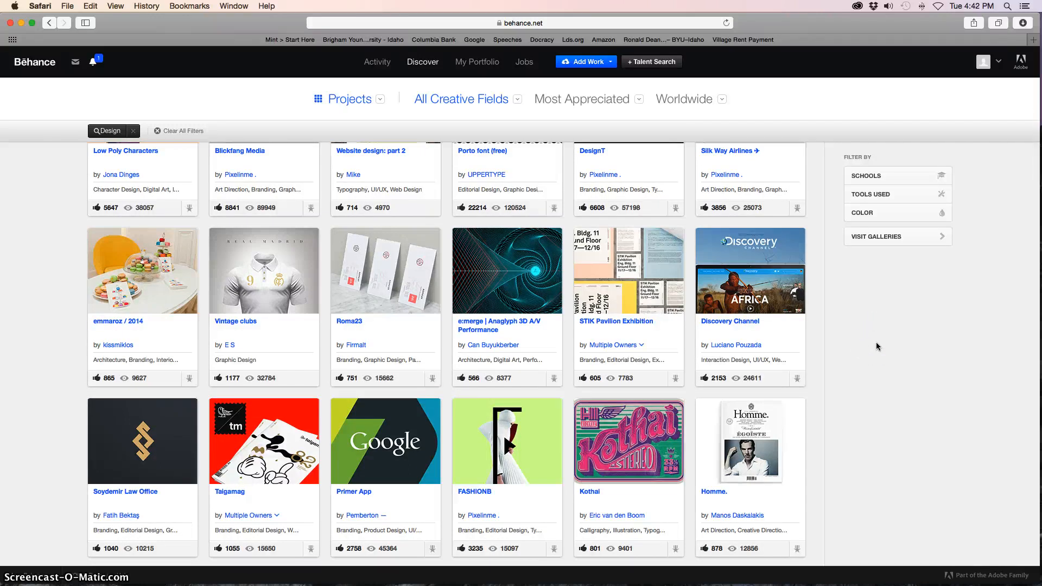
click(832, 343)
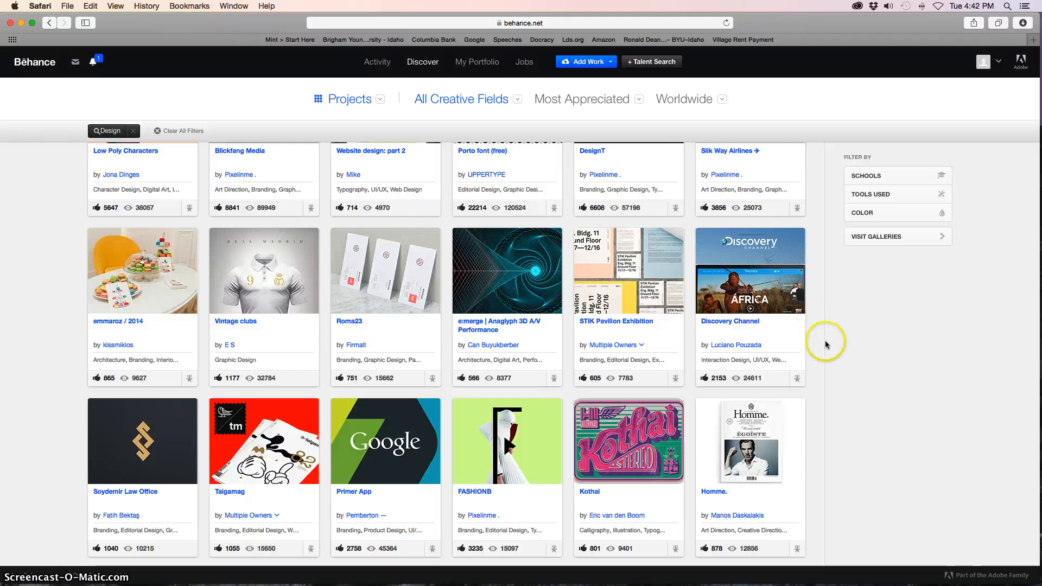
scroll(826, 344, up, 10)
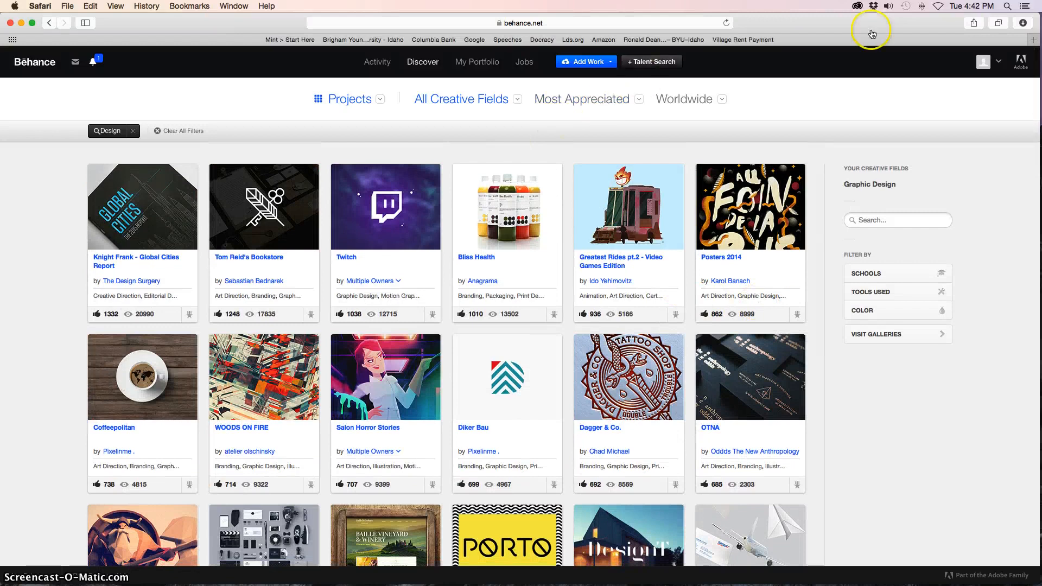
- Go to Google and search for "Photoshop Mock"
click(620, 24)
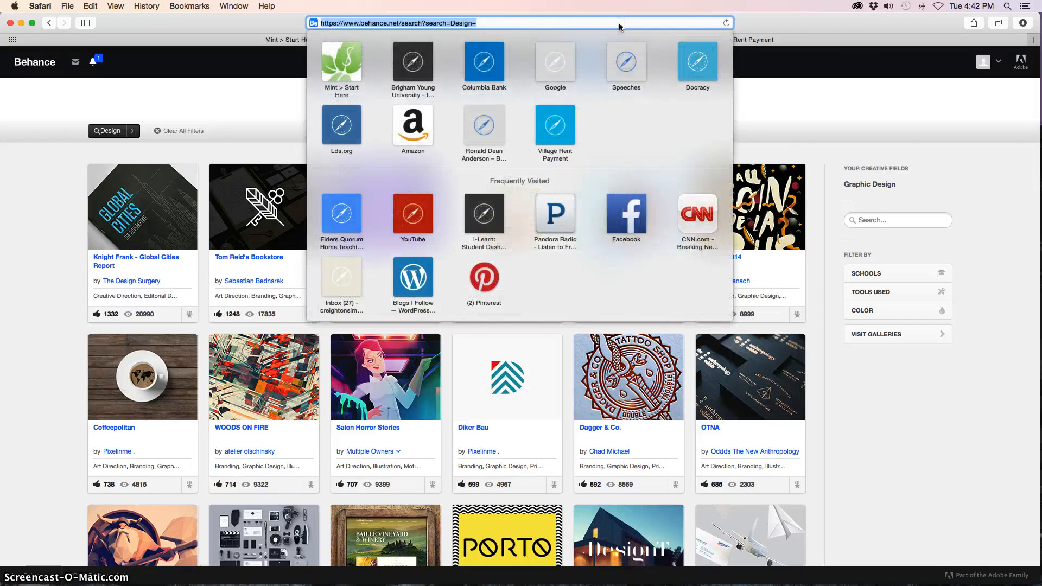
text(google)
key(Return)
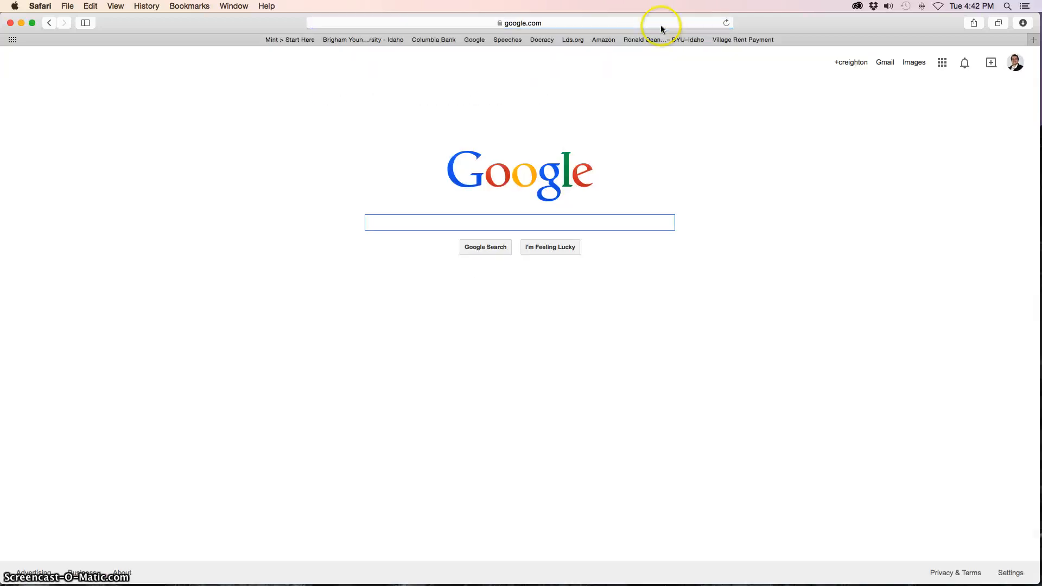
text(Photoshop Mock)
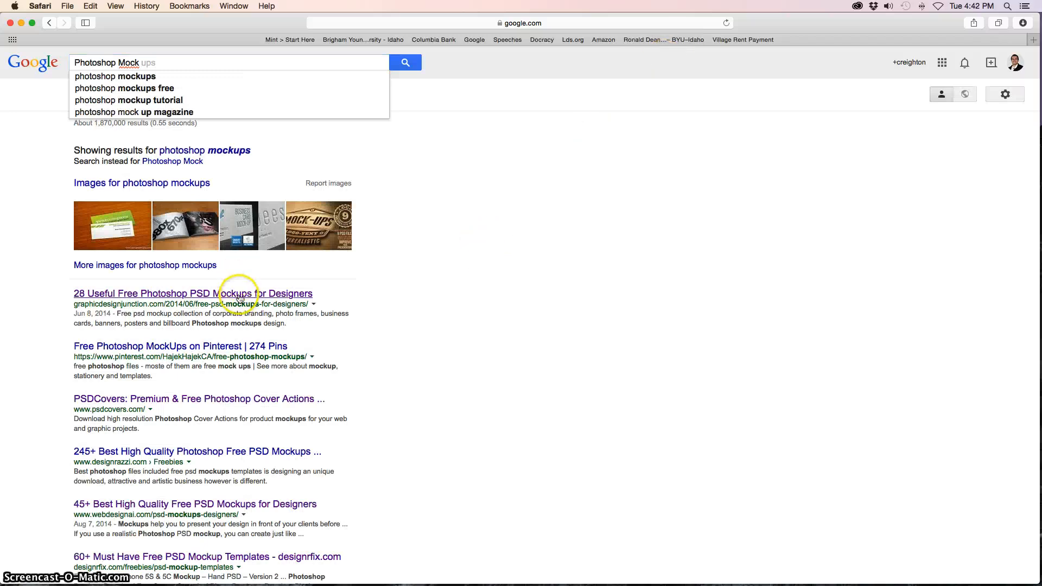
- Open the search result "28 Useful Free Photoshop PSD Mockups for Designers"
scroll(388, 406, down, 3)
scroll(388, 408, up, 3)
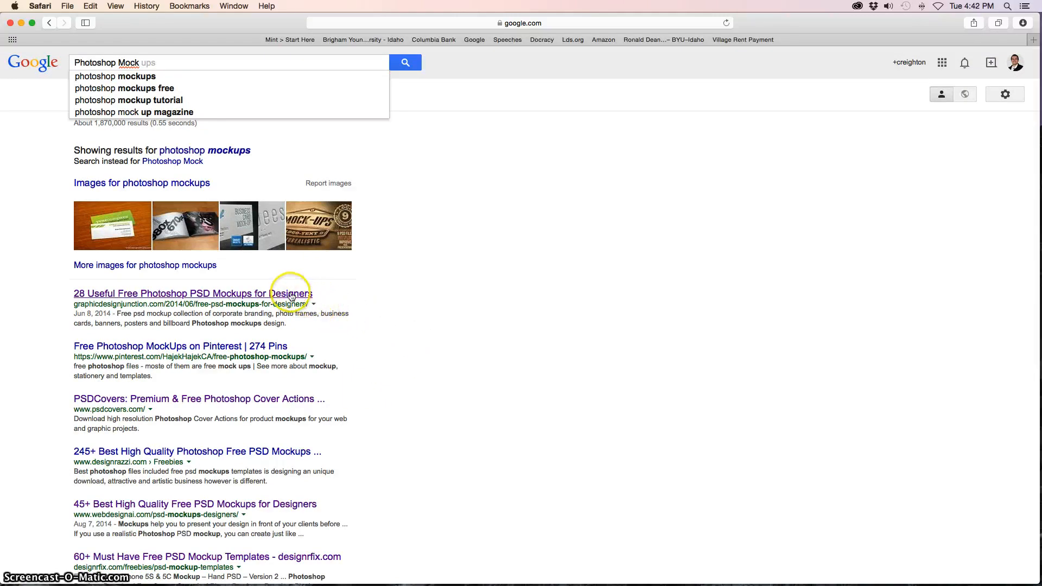
click(167, 296)
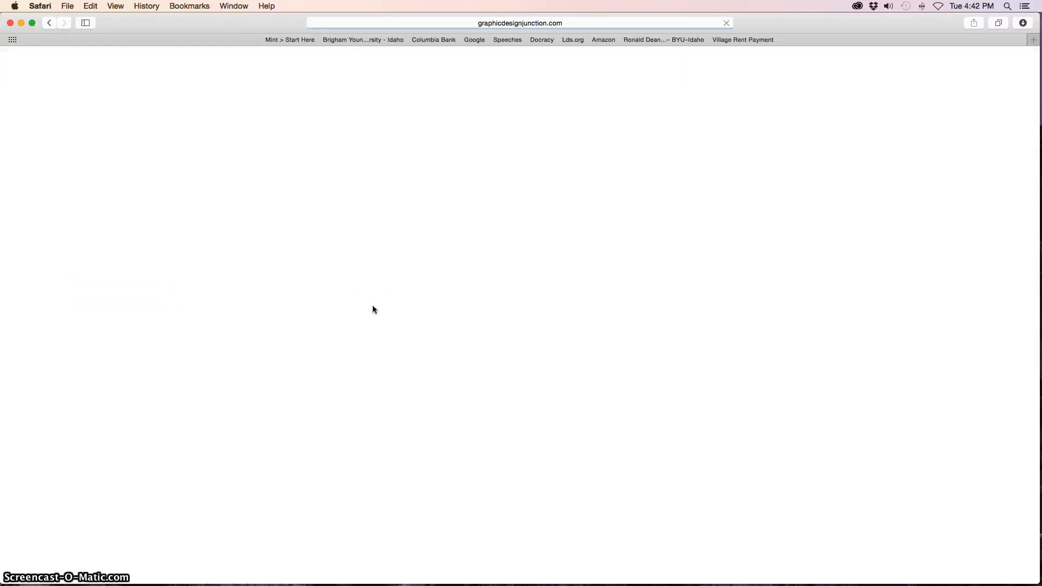
click(142, 293)
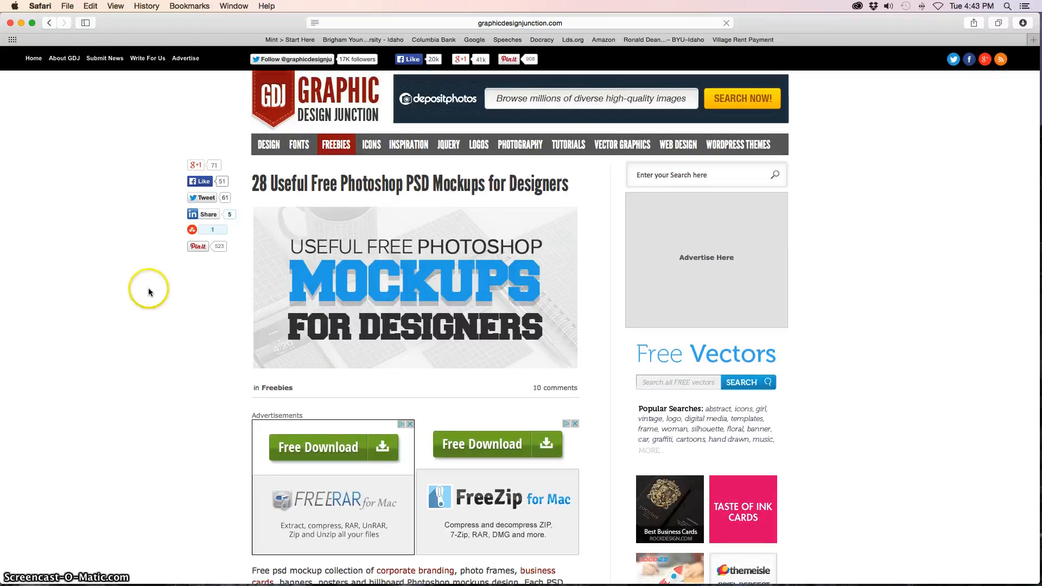
- Look through the article's free PSD mockups, including folded paper, spiral book, poster, packaging, laptop, business card and branding identity templates
scroll(148, 291, down, 8)
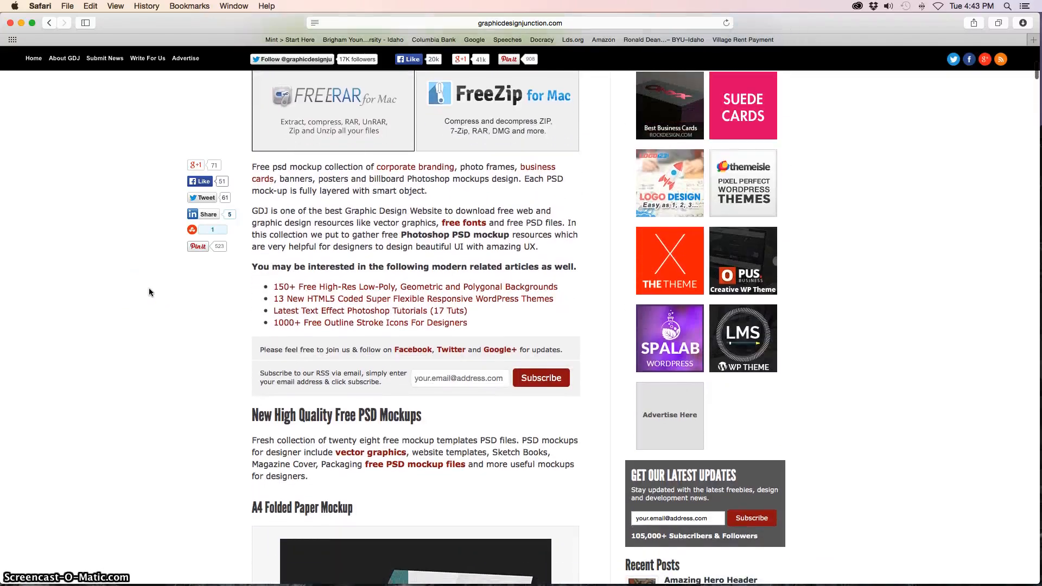
scroll(149, 290, down, 5)
click(365, 353)
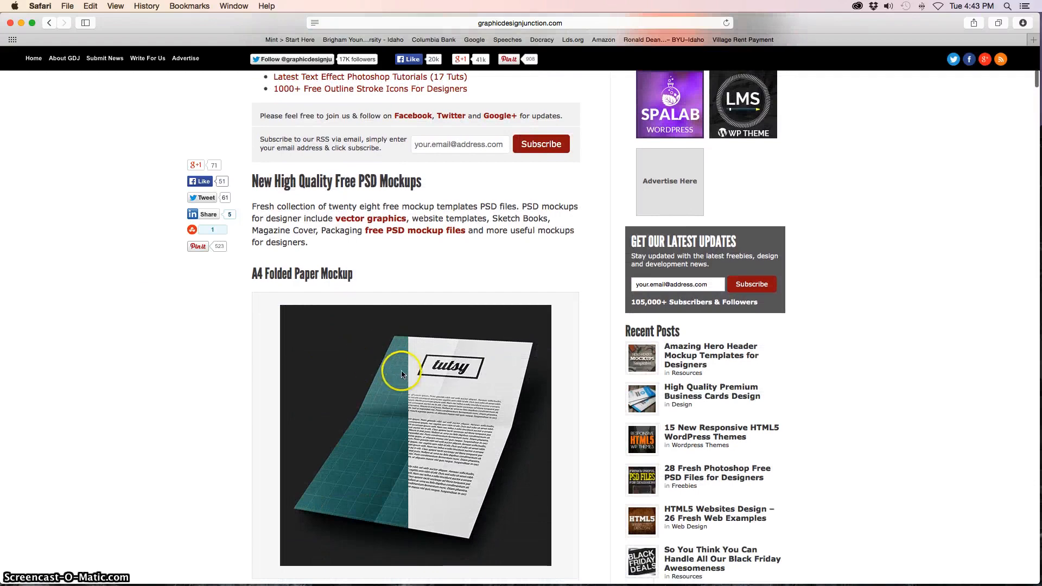
scroll(401, 375, down, 8)
scroll(434, 402, down, 1)
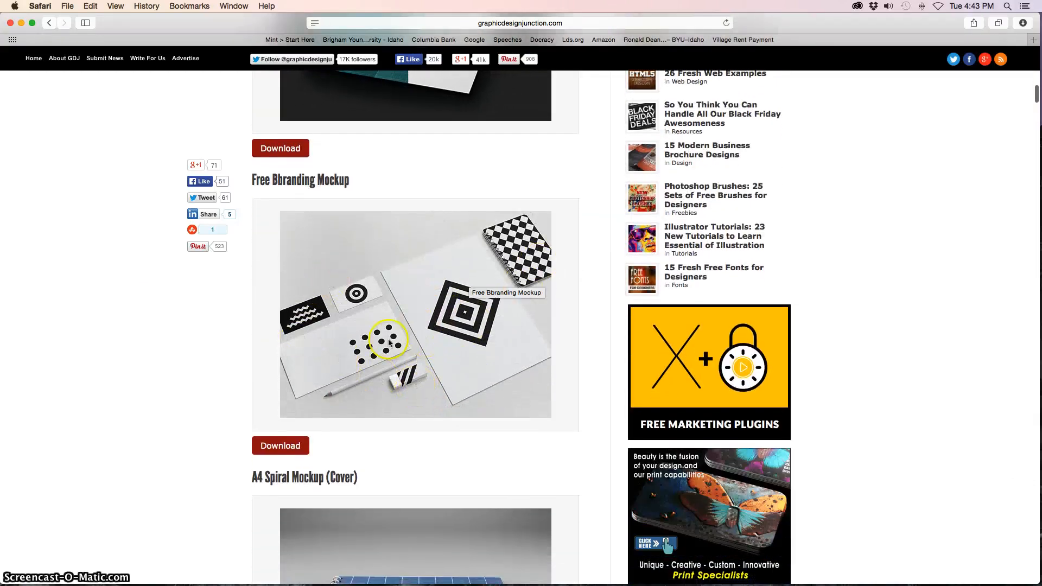
scroll(428, 354, down, 6)
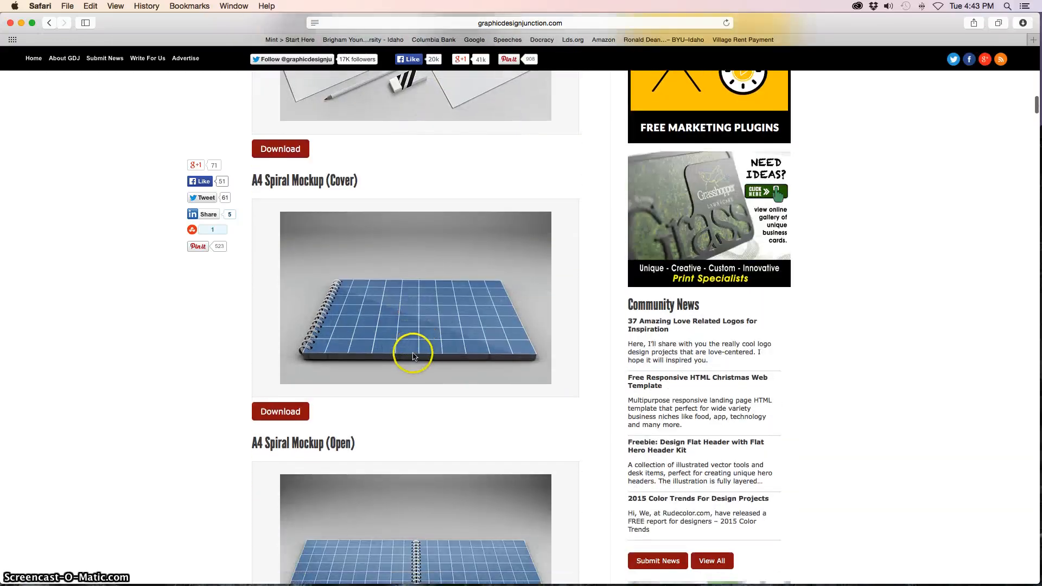
scroll(418, 354, down, 1)
scroll(417, 354, down, 1)
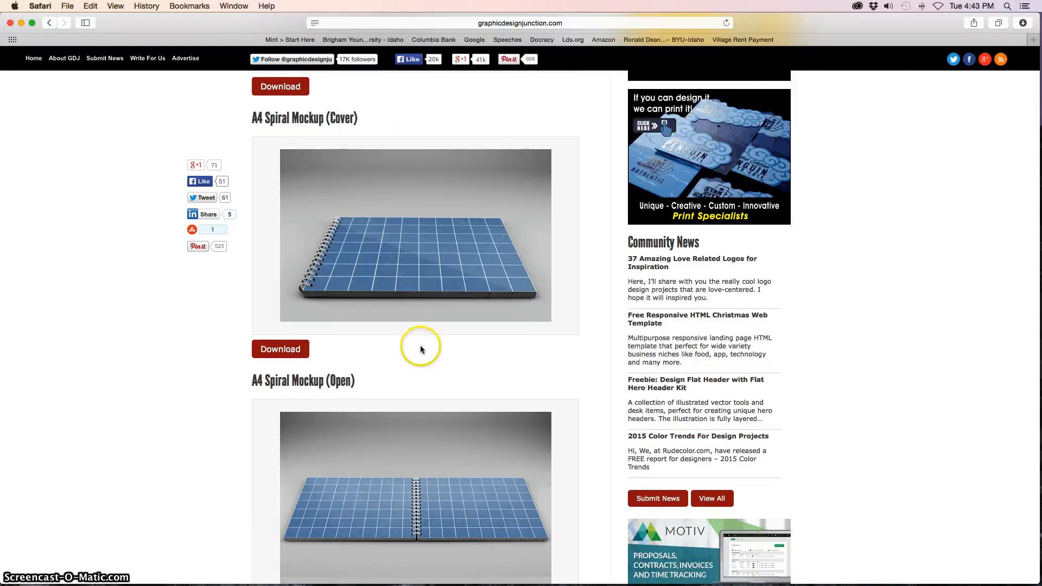
scroll(420, 347, down, 1)
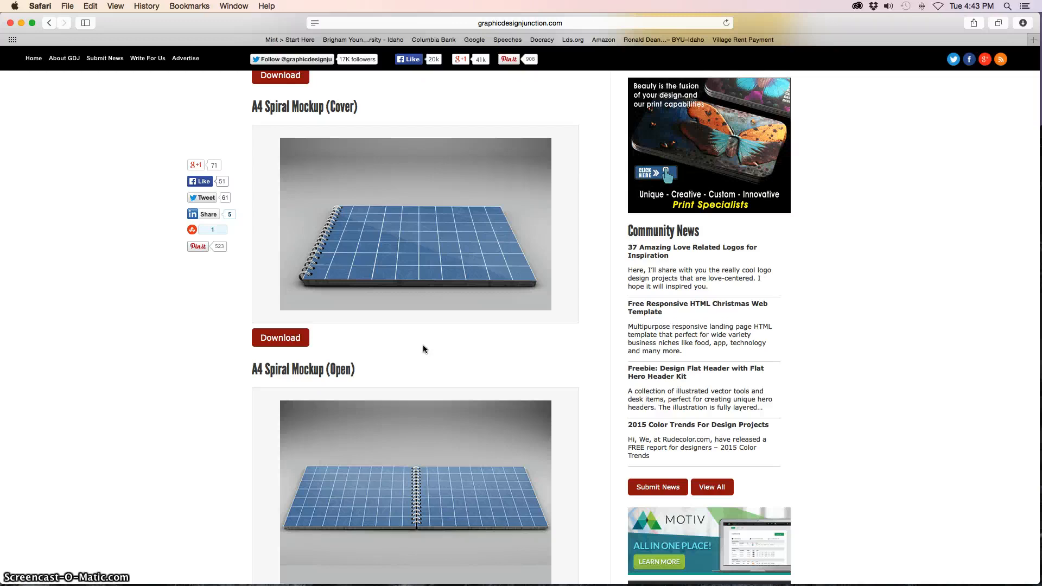
scroll(422, 346, down, 7)
scroll(427, 345, down, 20)
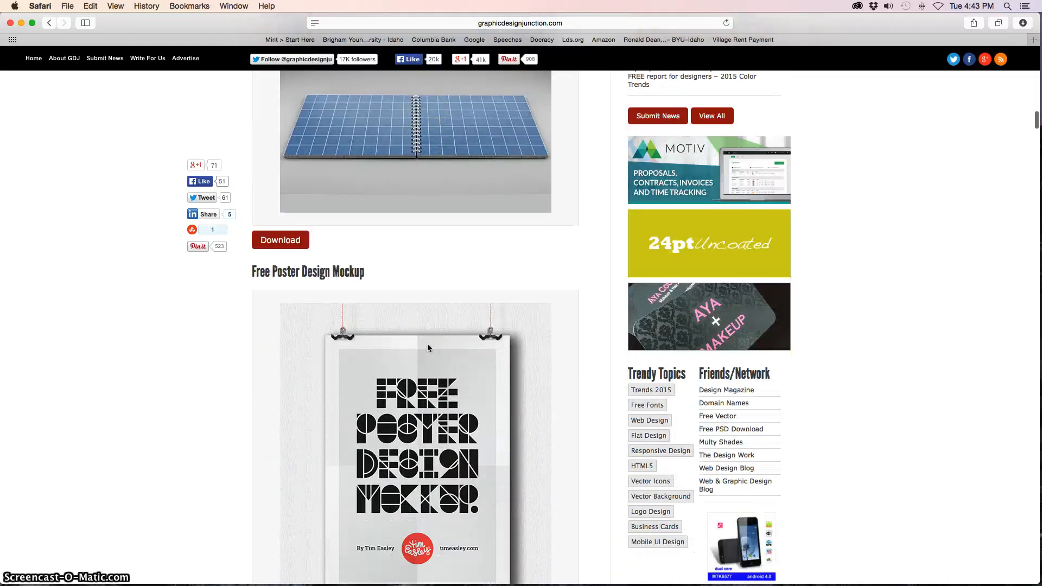
scroll(450, 352, down, 15)
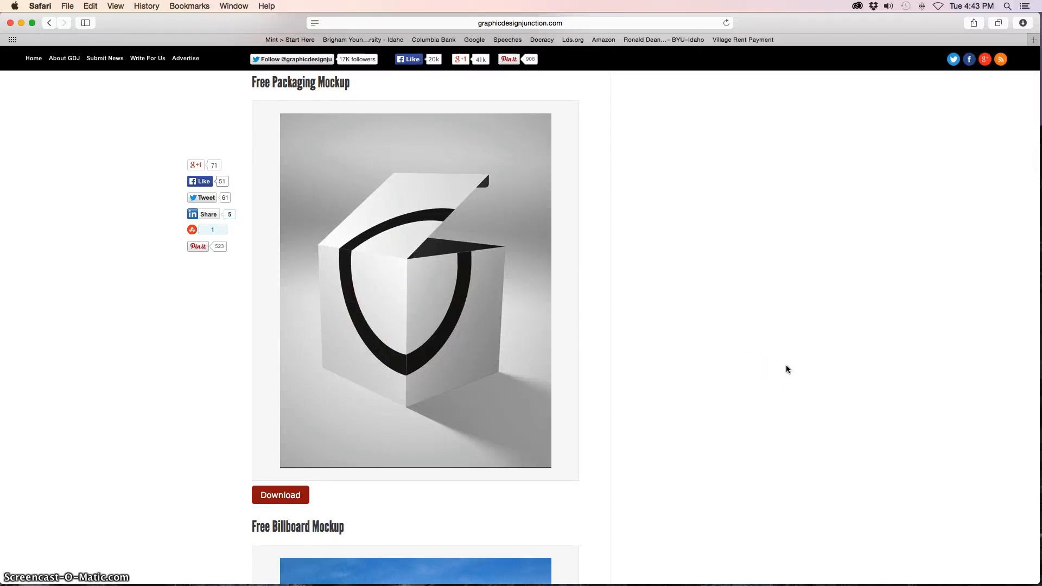
scroll(786, 366, down, 10)
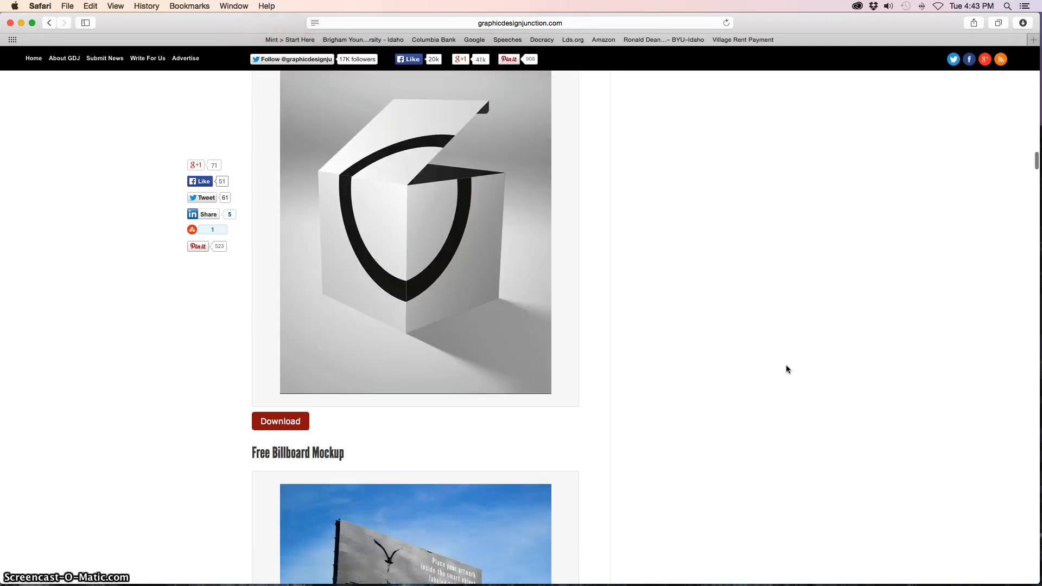
click(751, 368)
scroll(752, 370, down, 20)
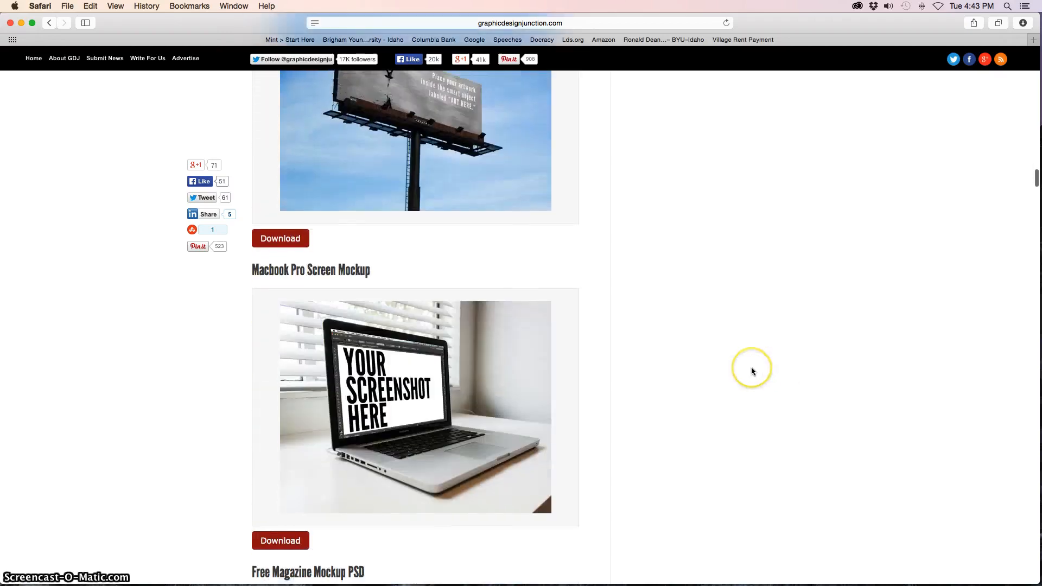
scroll(752, 371, down, 10)
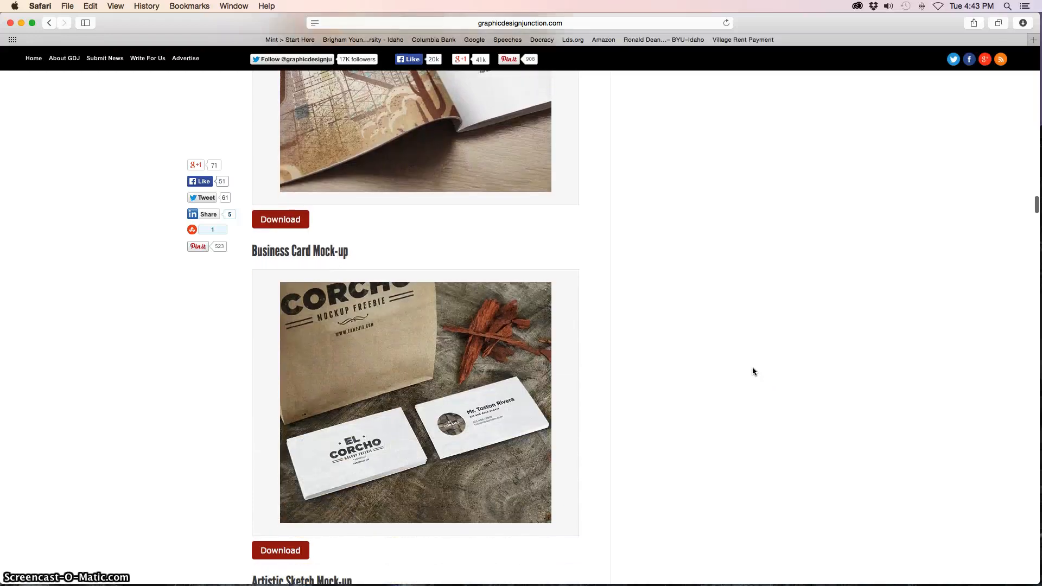
scroll(753, 371, down, 3)
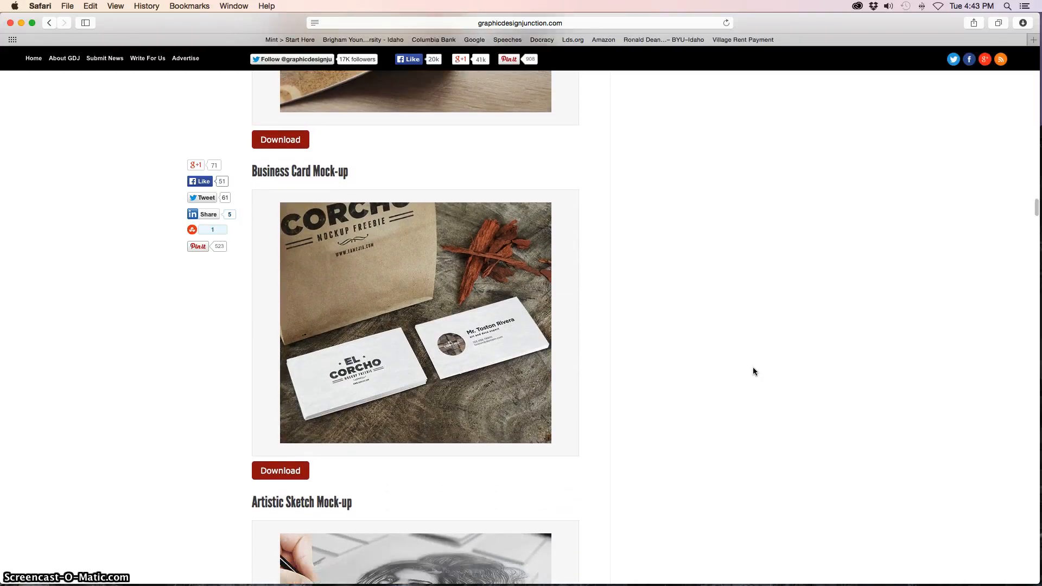
click(287, 240)
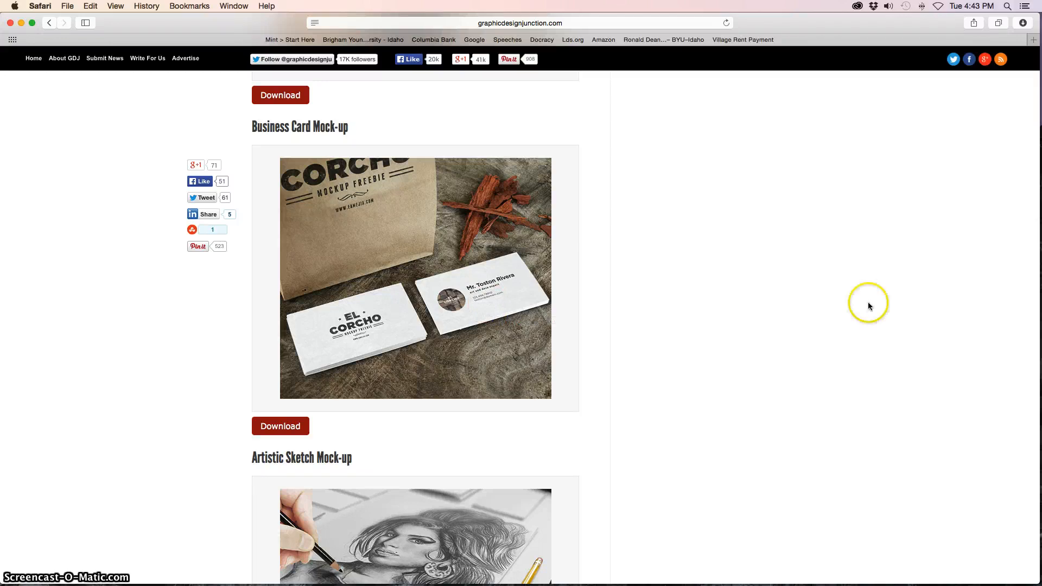
scroll(862, 300, down, 15)
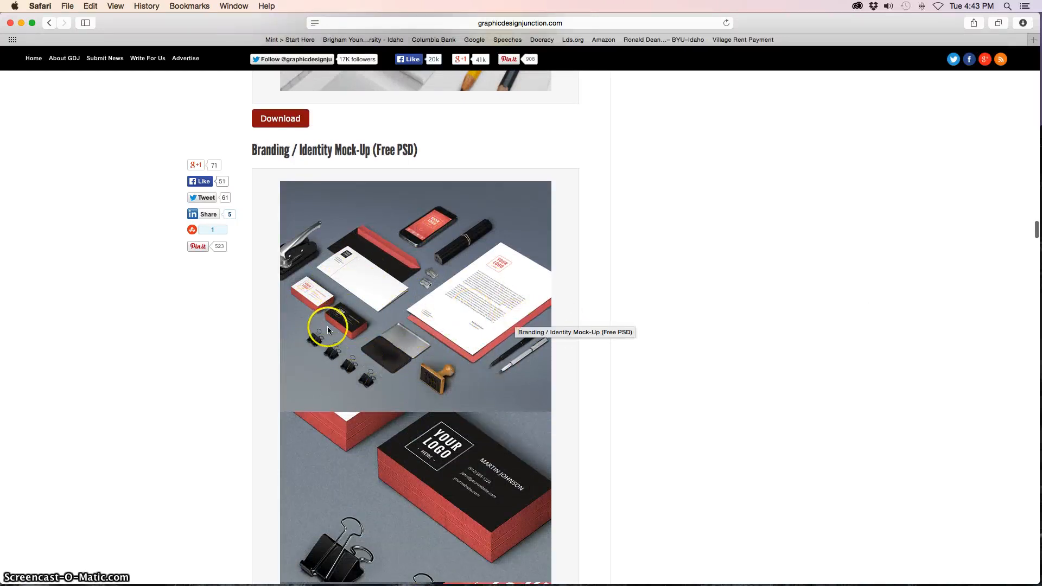
scroll(516, 390, down, 2)
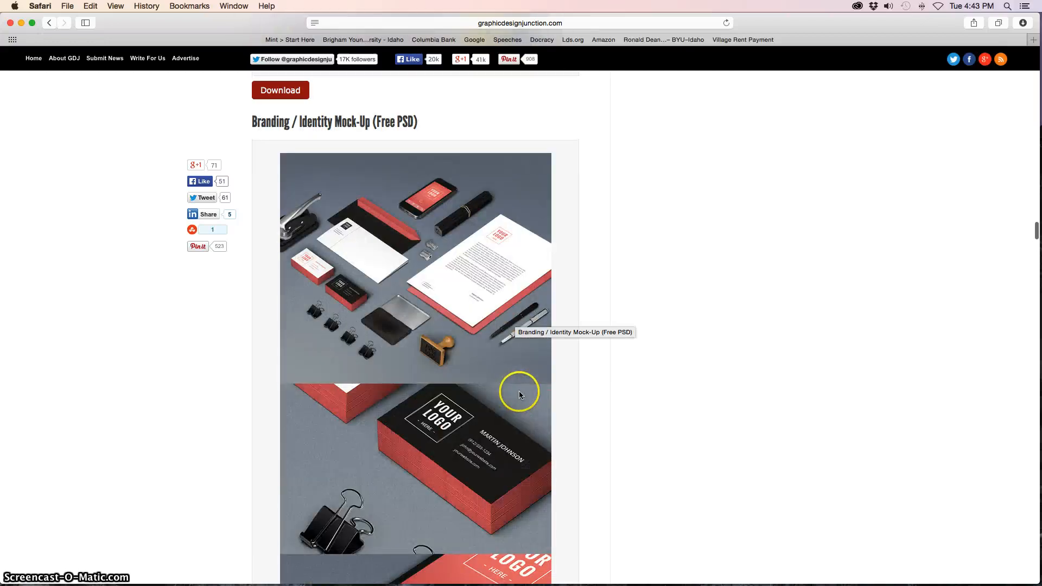
scroll(519, 394, down, 20)
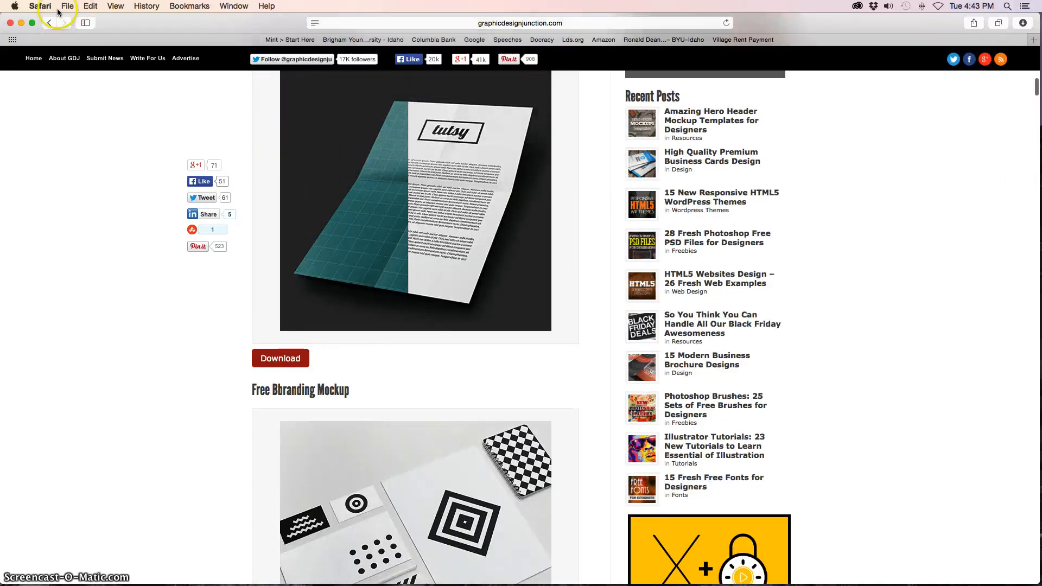
- Hide Safari and switch to Photoshop
click(40, 6)
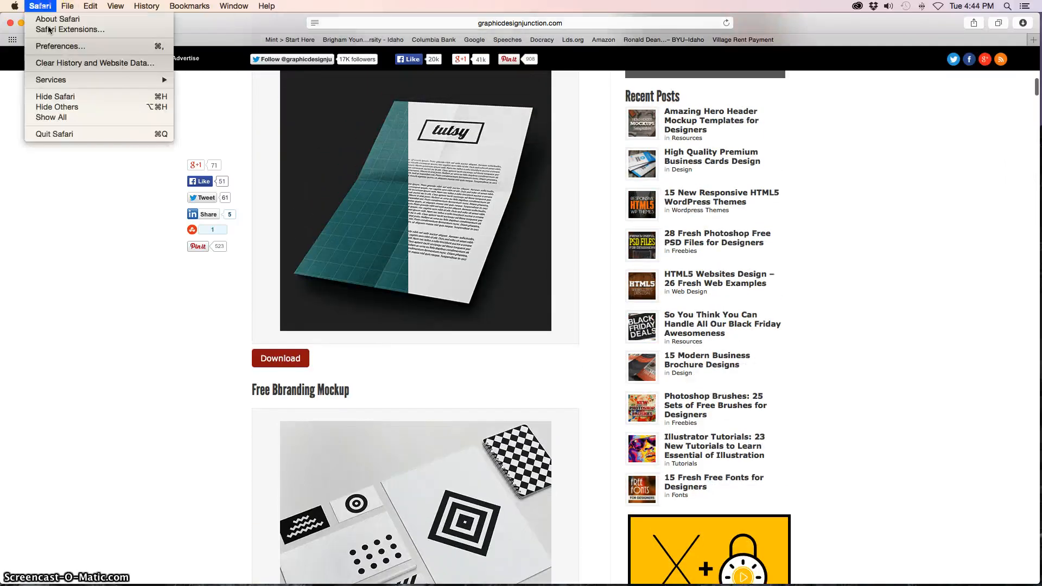
click(62, 96)
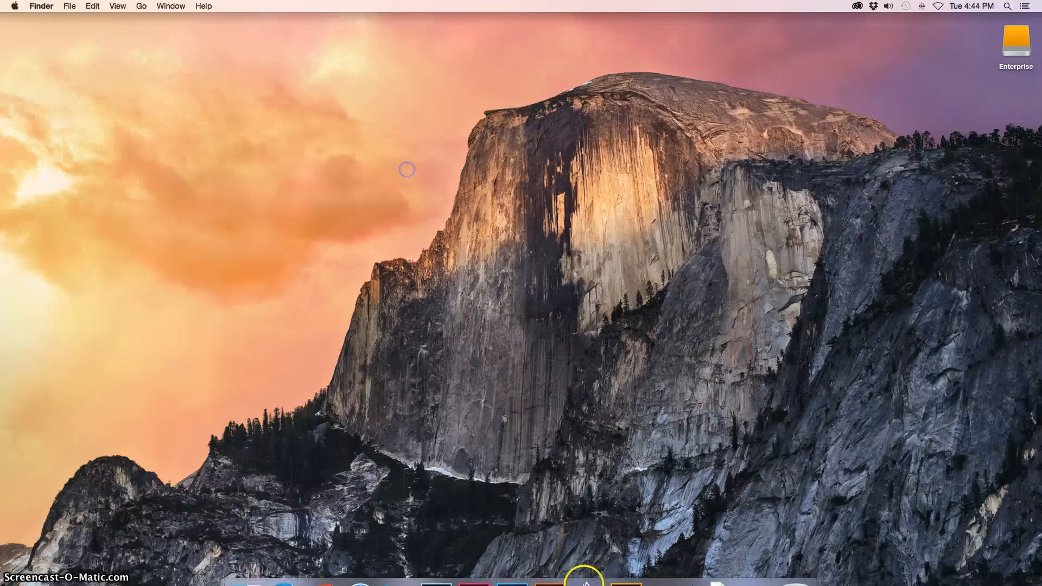
click(512, 562)
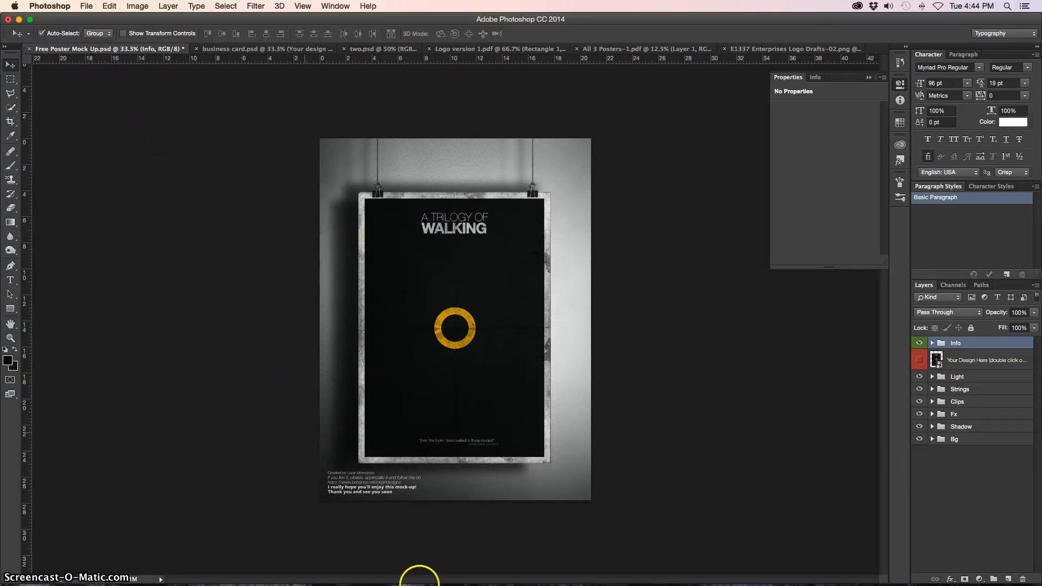
- Look inside the downloaded "Letterpress Business Cards MockUp" folder and close its window
mouse_move(434, 579)
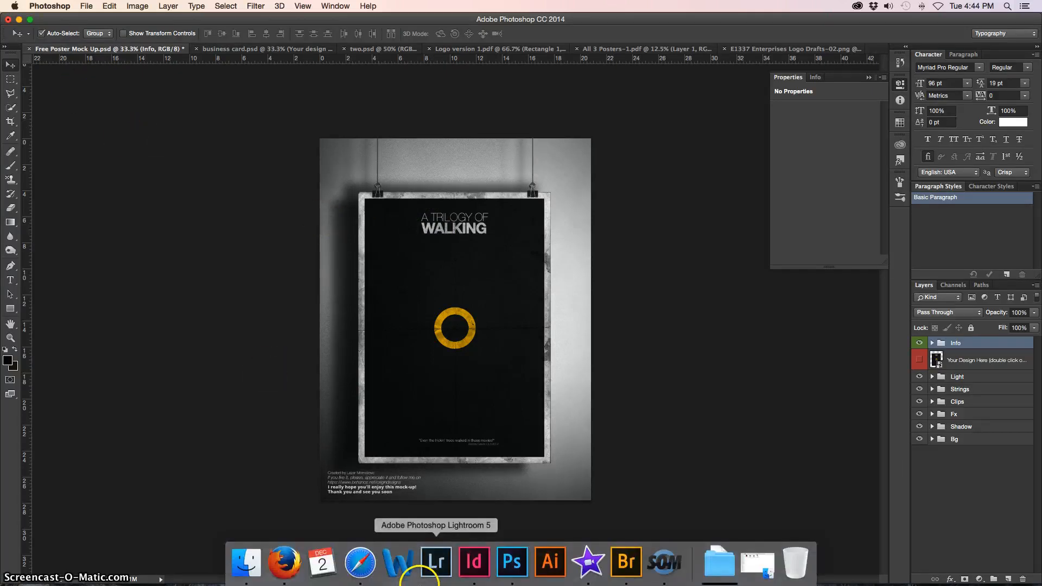
click(717, 562)
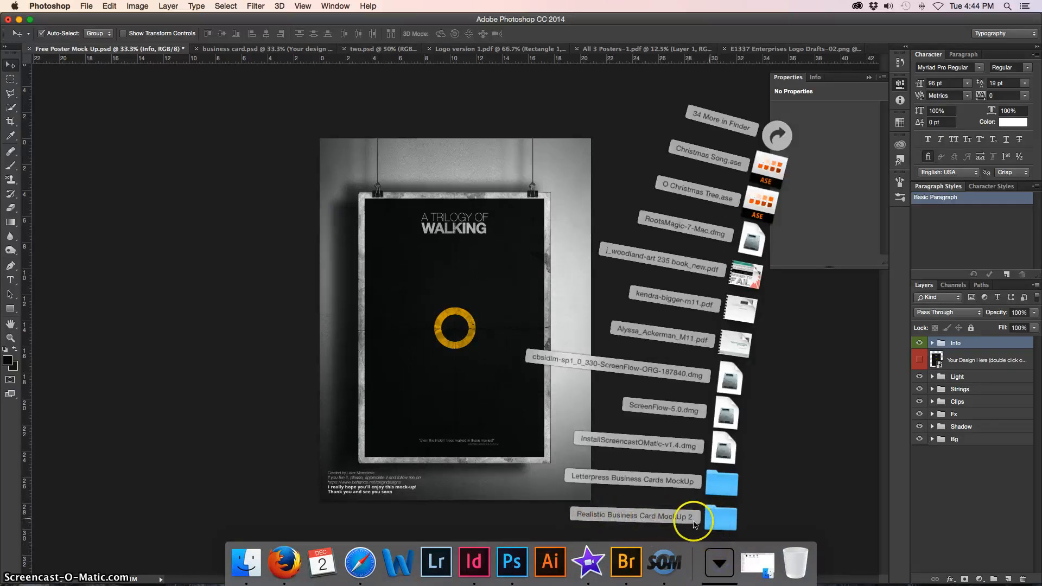
click(714, 483)
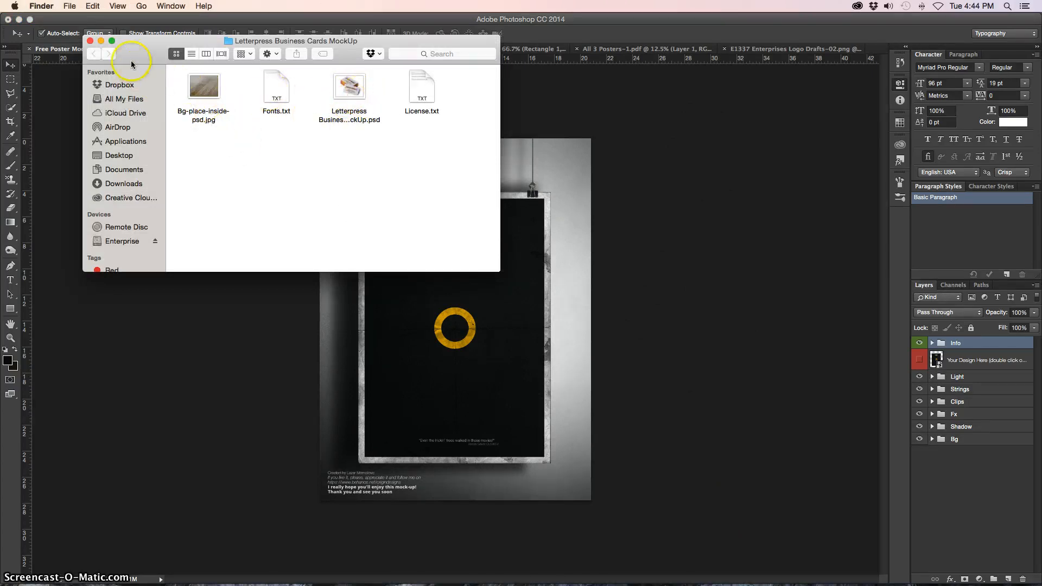
click(90, 41)
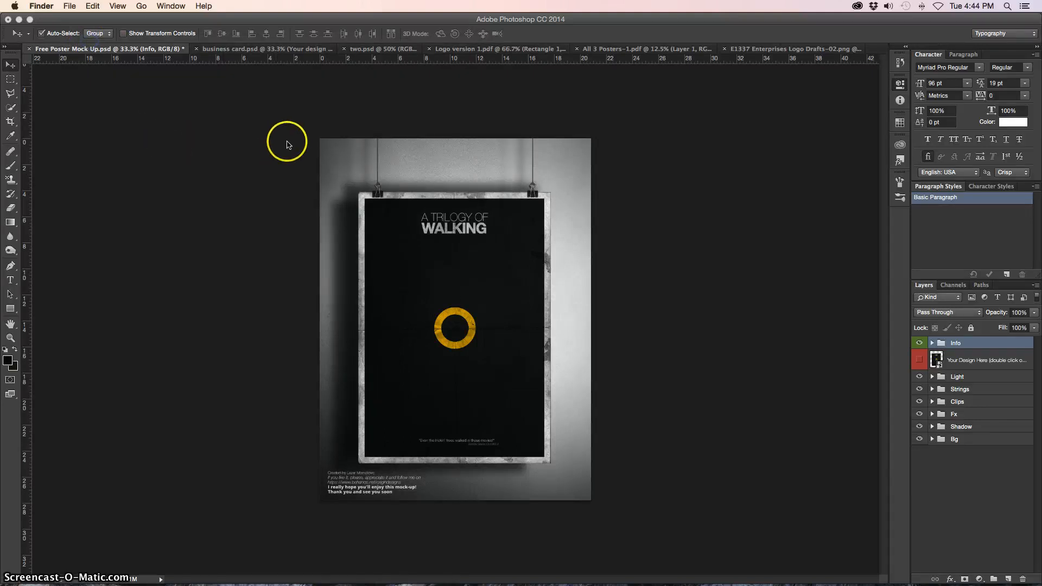
- View the open business card.psd and two.psd mockups, then return to Free Poster Mock Up.psd
click(247, 48)
click(255, 49)
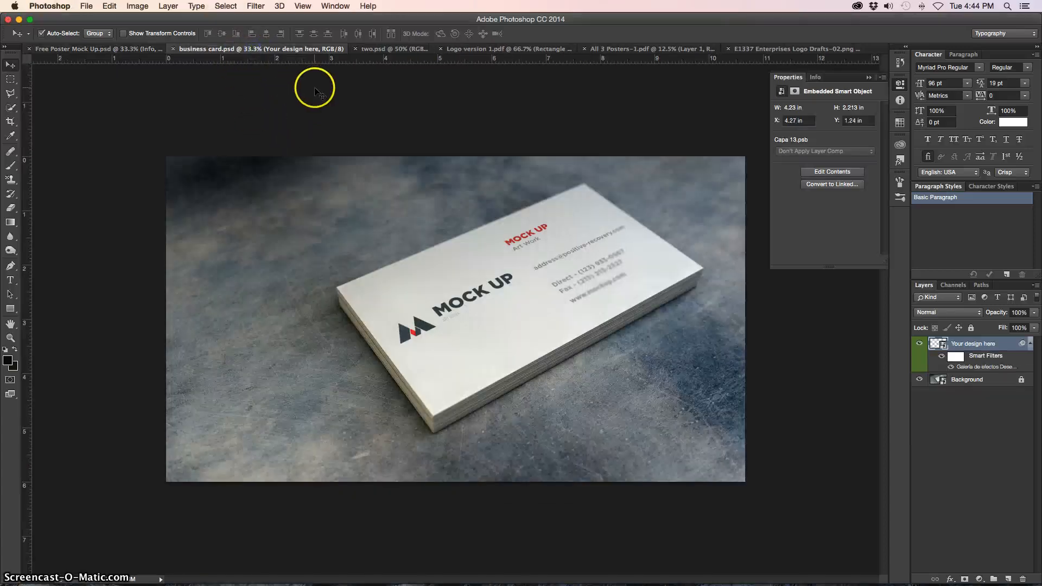
click(387, 47)
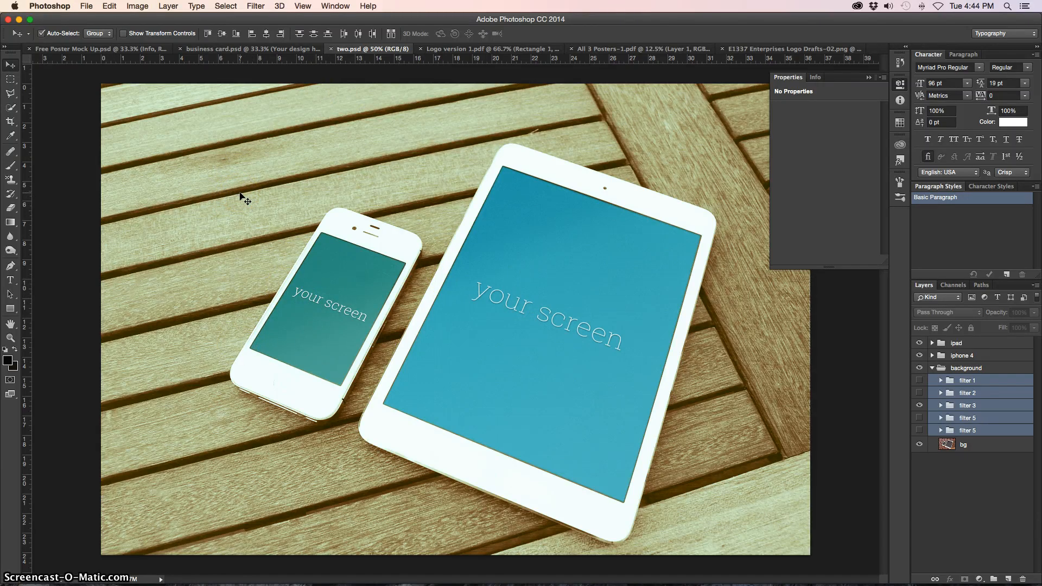
click(72, 49)
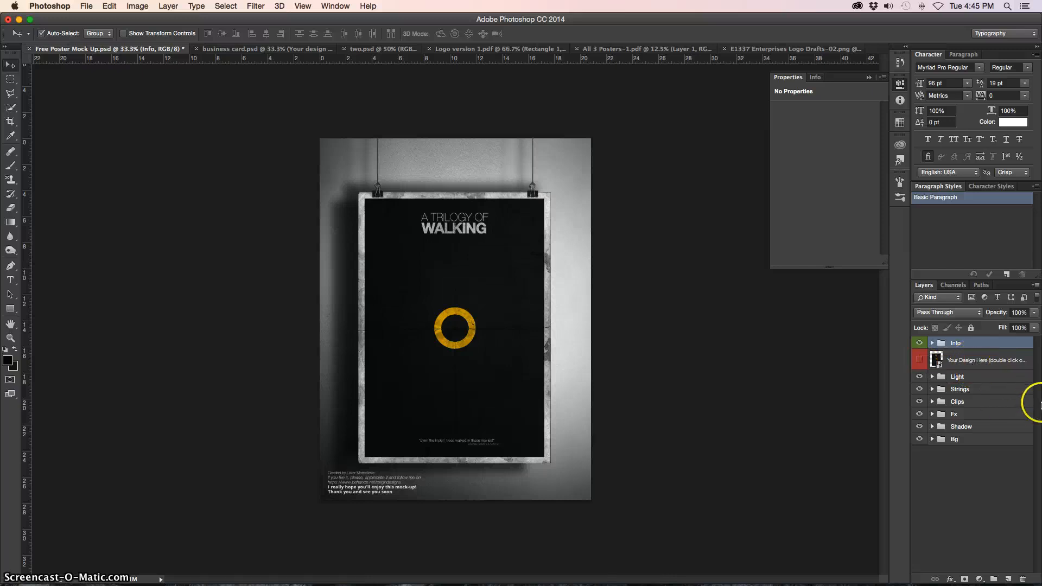
- Examine the poster mockup's layer structure by selecting the "Your Design Here" smart object and the Light and Strings groups
click(974, 361)
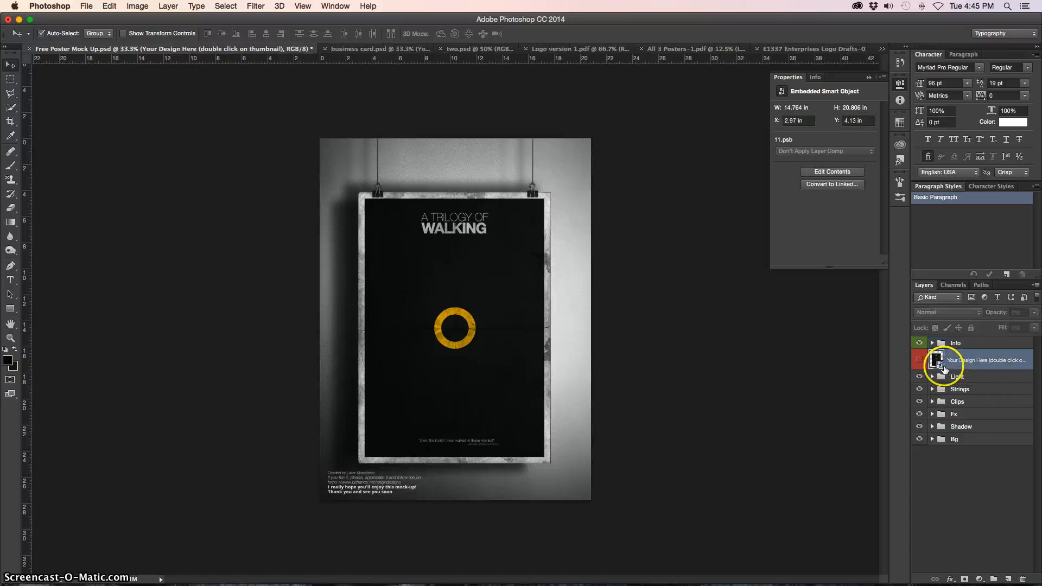
click(952, 377)
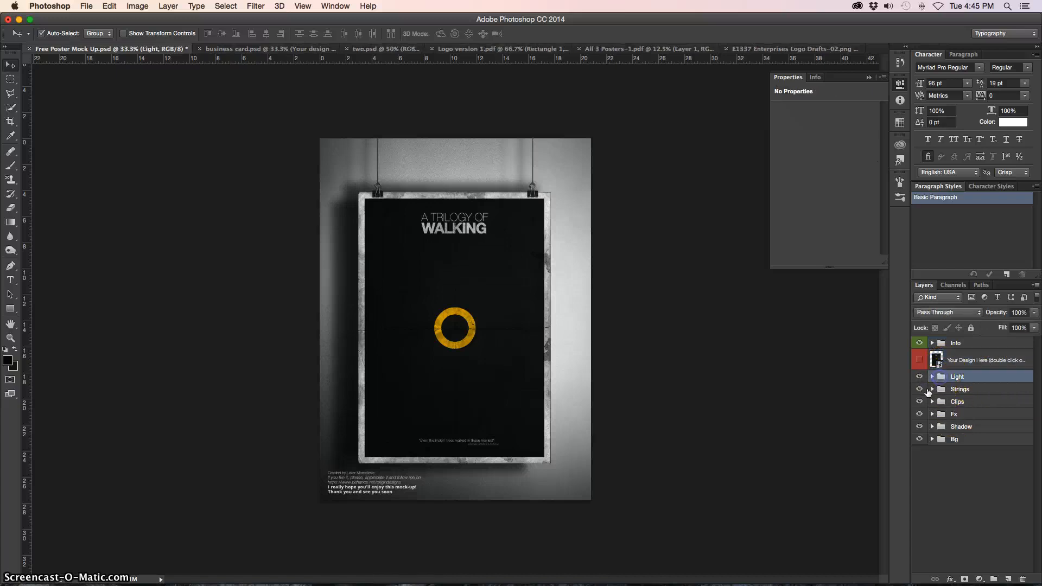
click(953, 390)
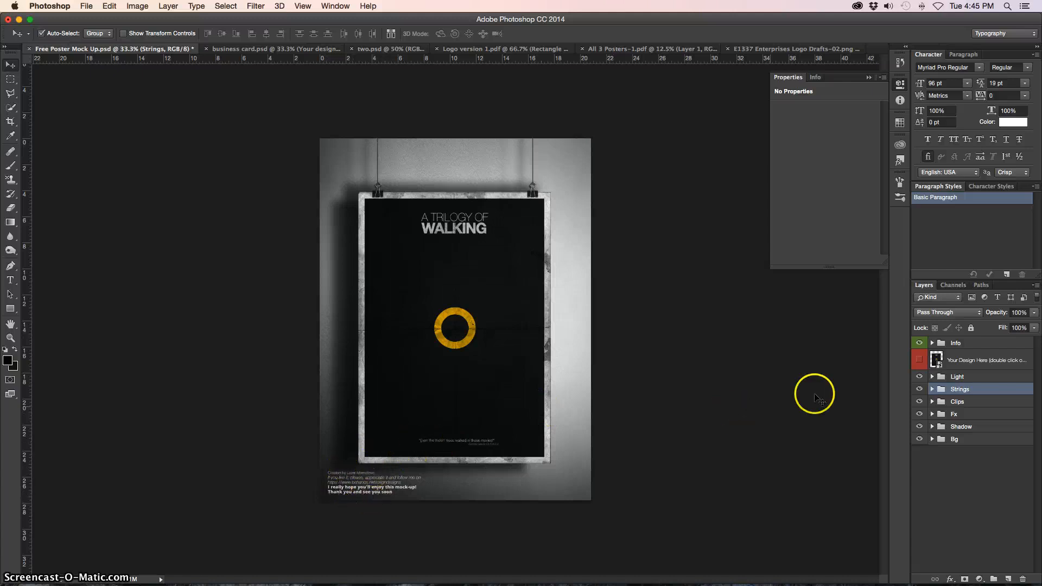
- Delete the Info group containing the creator's credits from the poster mockup
click(970, 343)
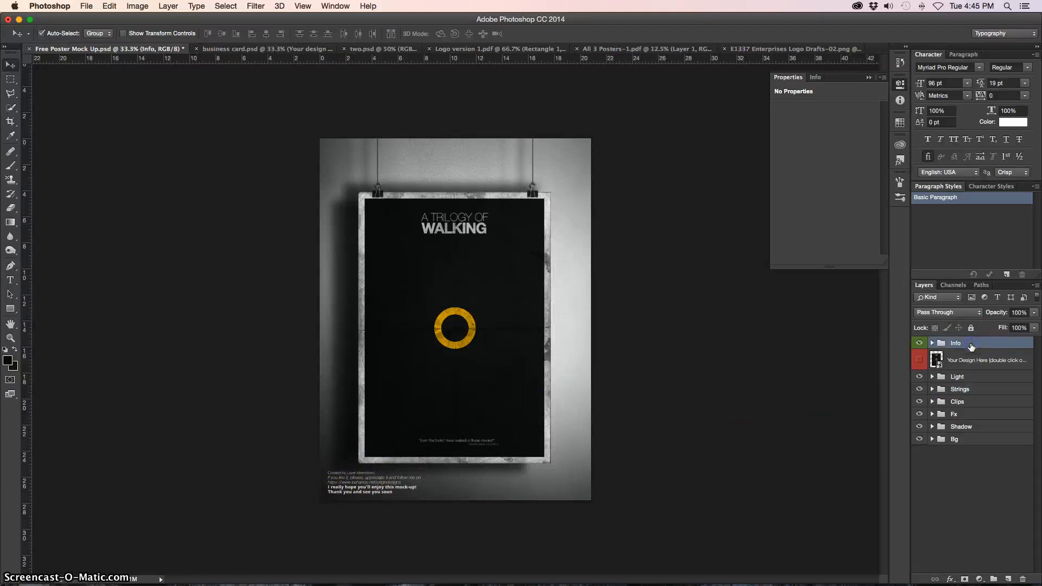
key(Delete)
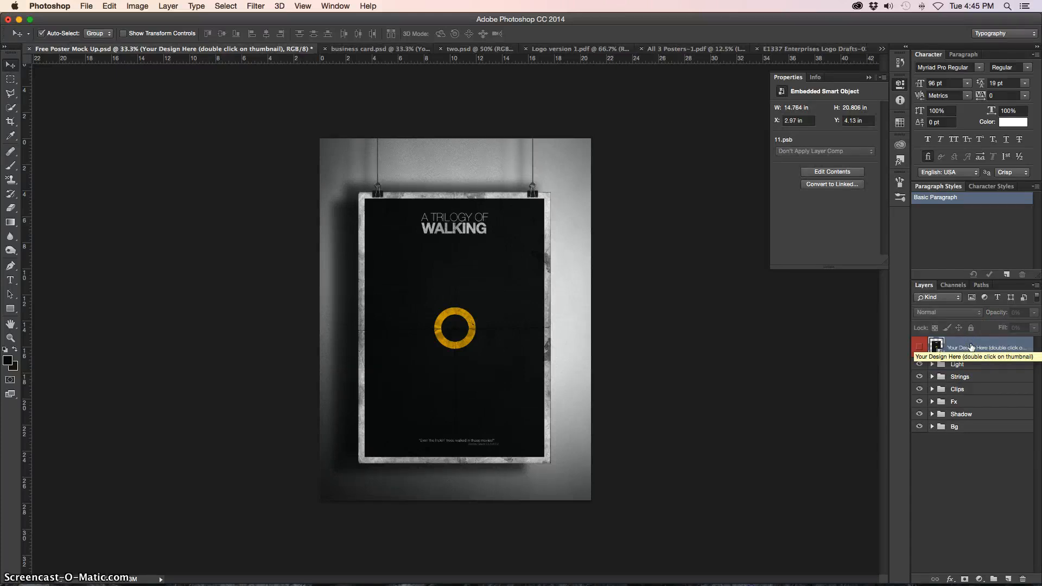
key(super+z)
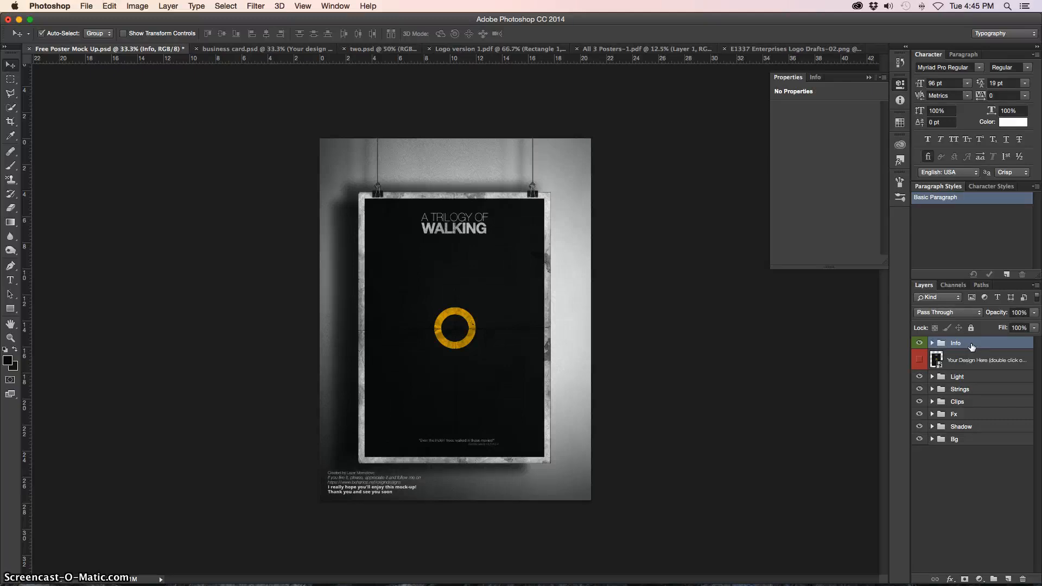
key(Delete)
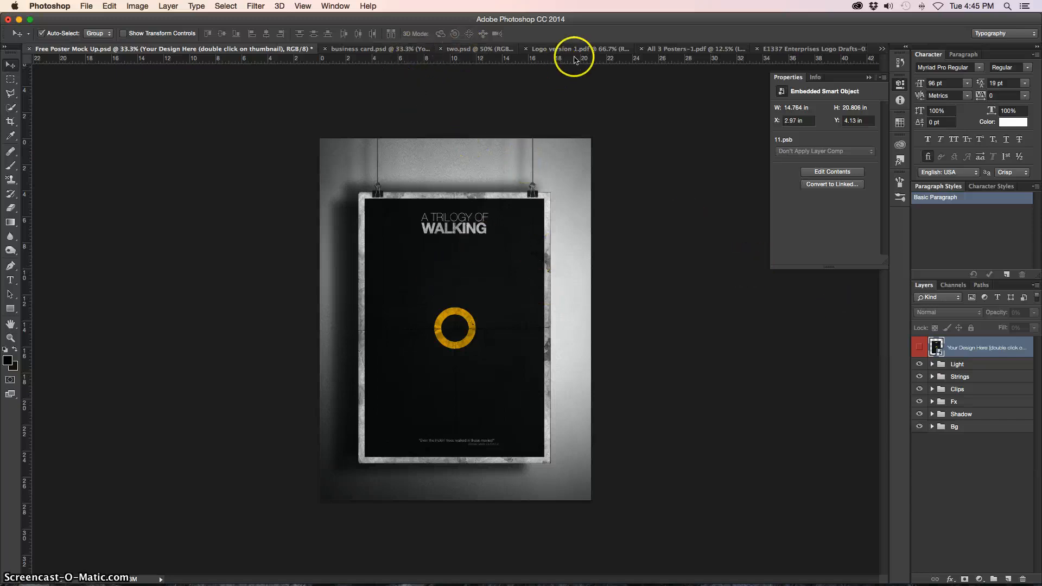
- Select the entire "Life" poster artwork in All 3 Posters-1.pdf with the Rectangular Marquee tool and copy it
click(660, 49)
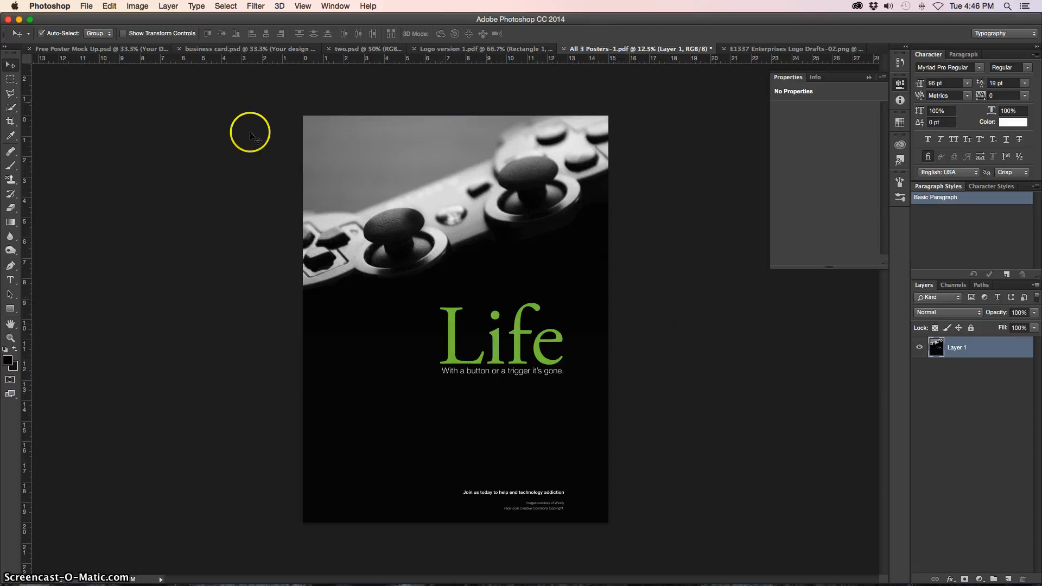
click(11, 80)
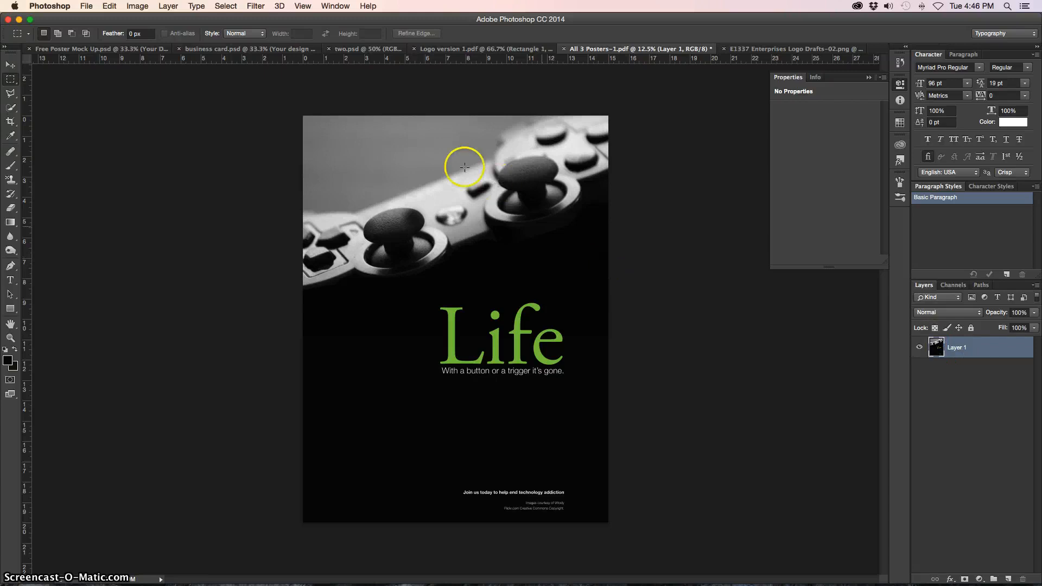
drag(301, 114, 651, 543)
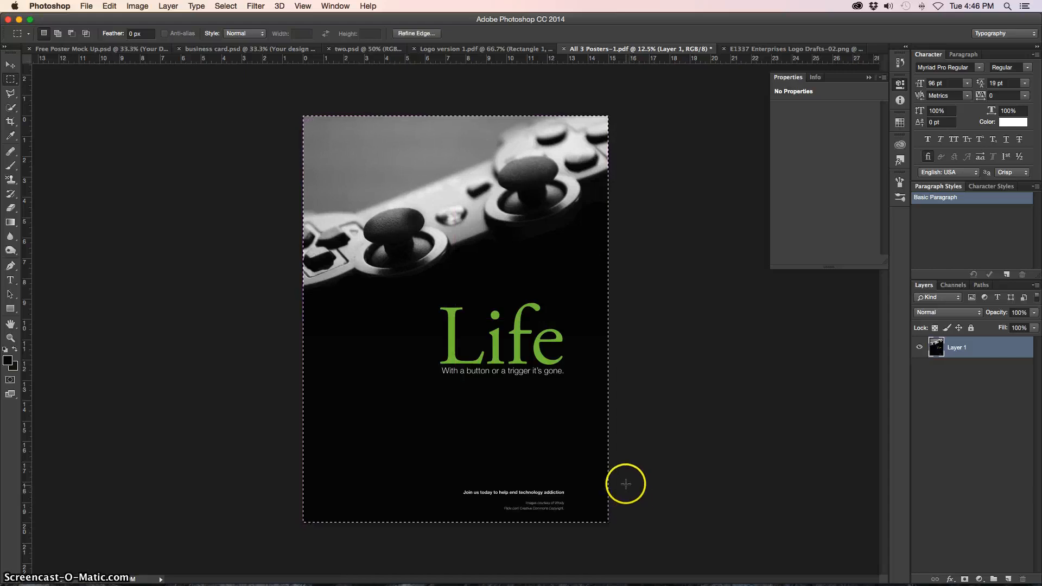
click(607, 459)
- Open the contents of the "Your Design Here" smart object in Free Poster Mock Up.psd and paste the copied poster
drag(359, 196, 508, 275)
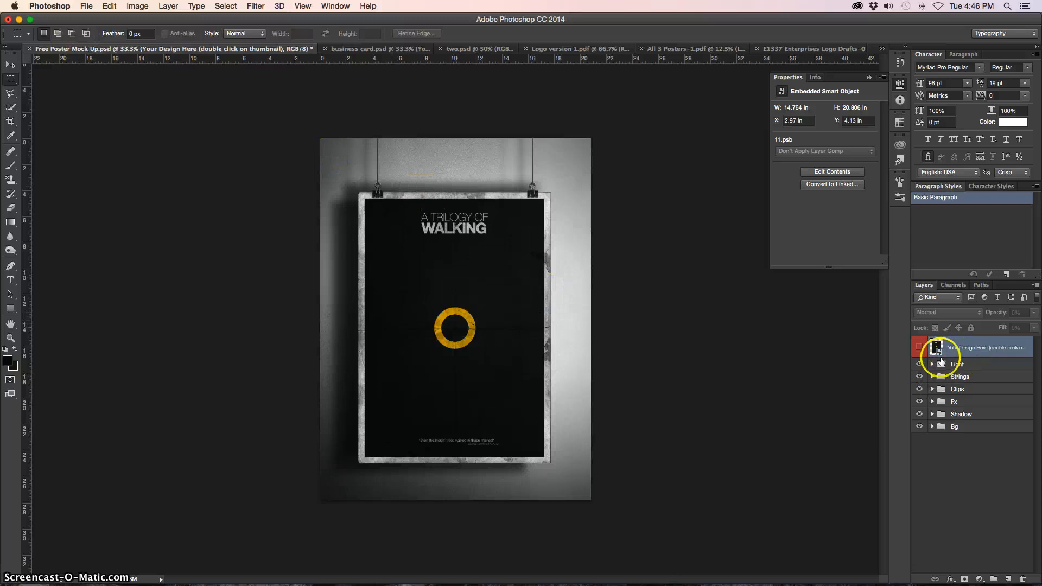
double_click(937, 348)
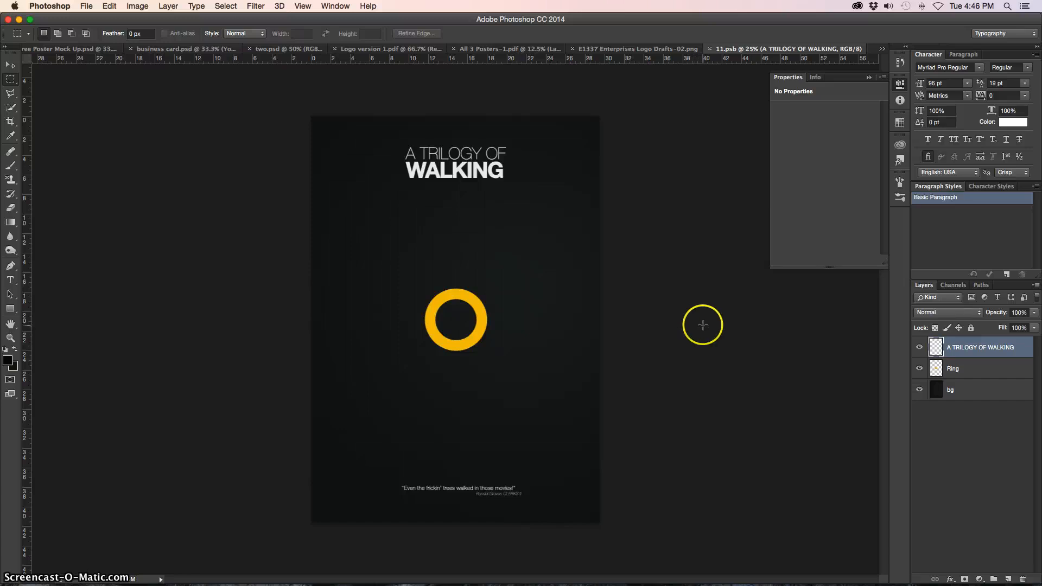
key(super+v)
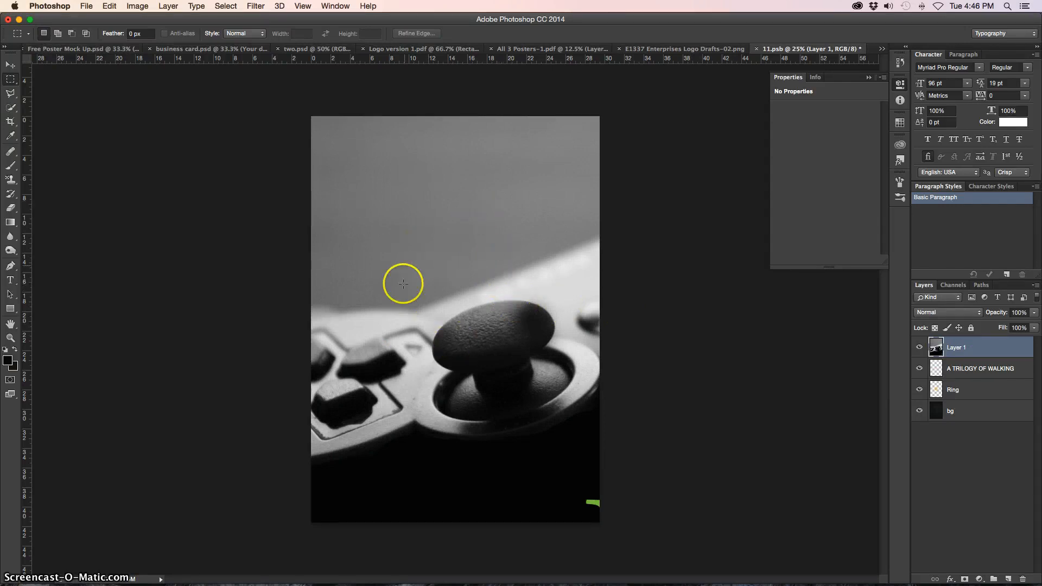
- Scale the pasted poster proportionally to about 47.3% with Free Transform so it fills the canvas width from the upper edge
click(10, 65)
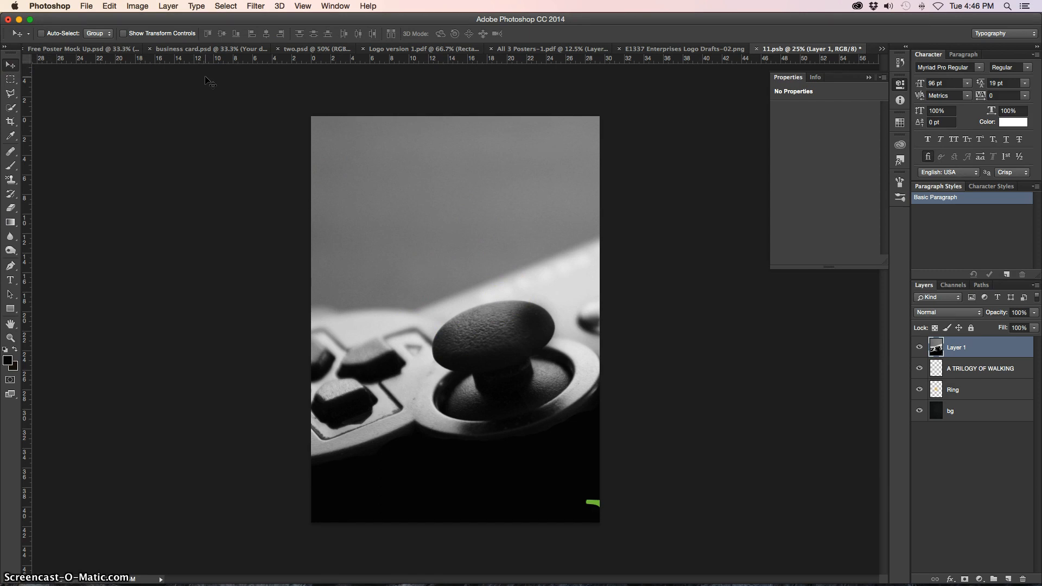
click(210, 77)
key(ctrl+t)
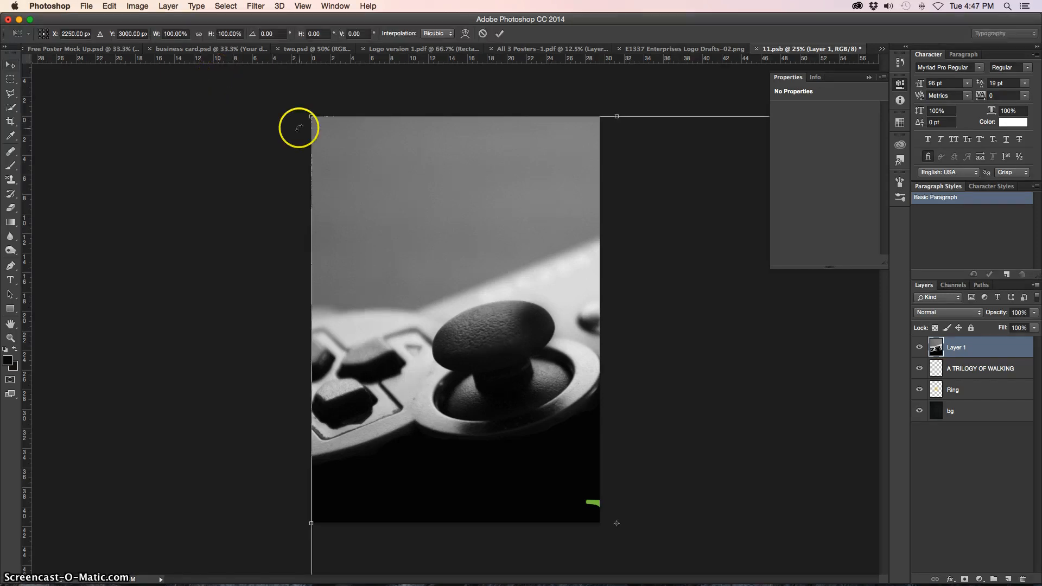
drag(314, 116, 373, 164)
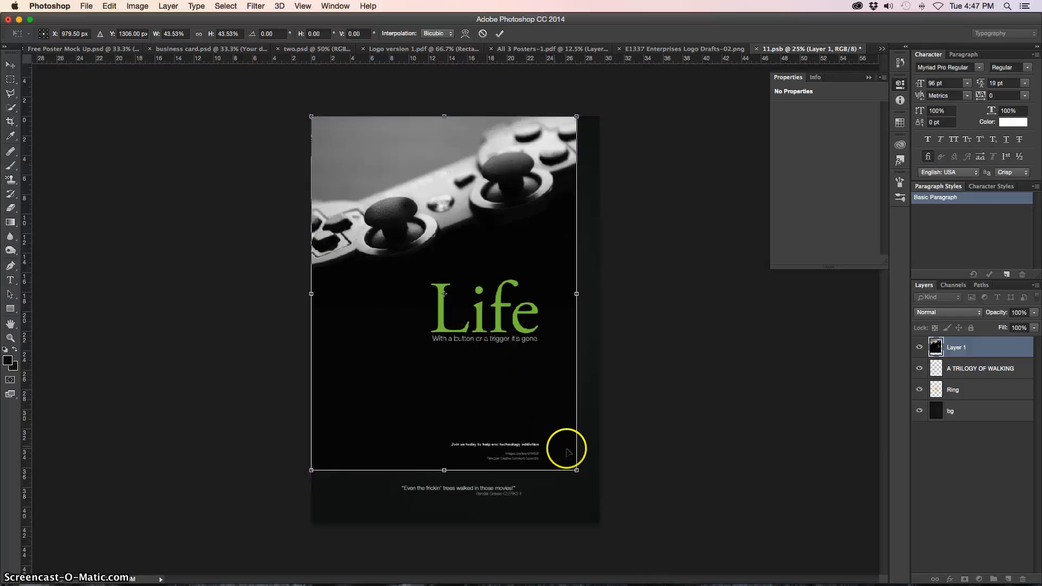
drag(577, 470, 604, 497)
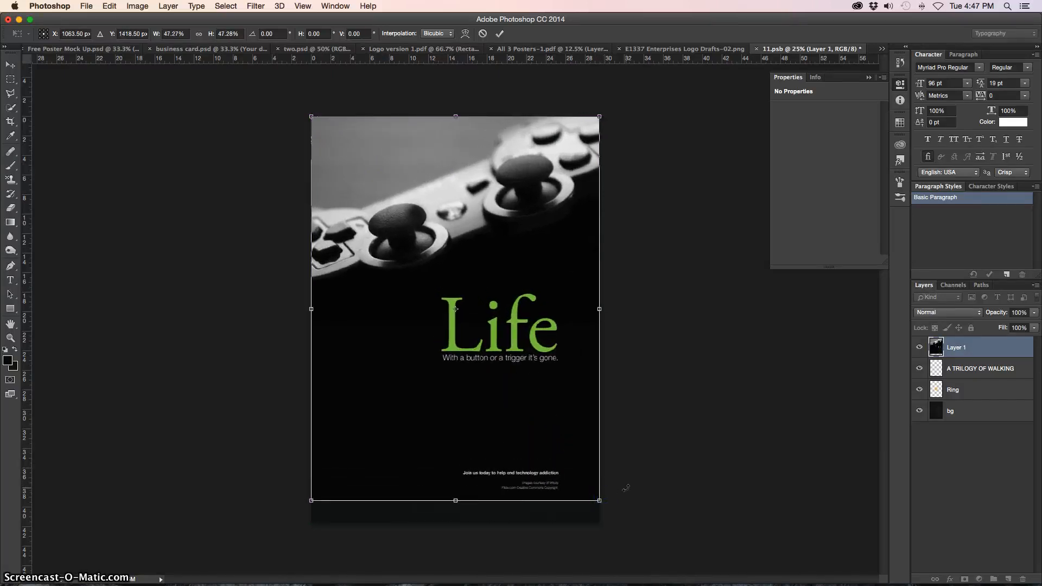
key(Return)
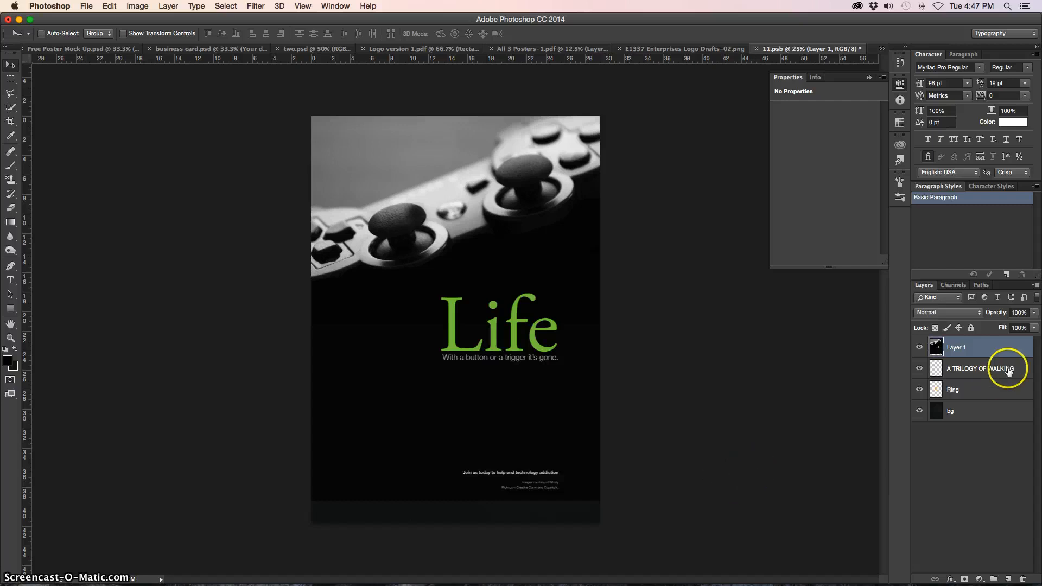
- Add a Color Overlay to the bg layer using the poster's near-black 050505, sampled from its dark area
click(463, 520)
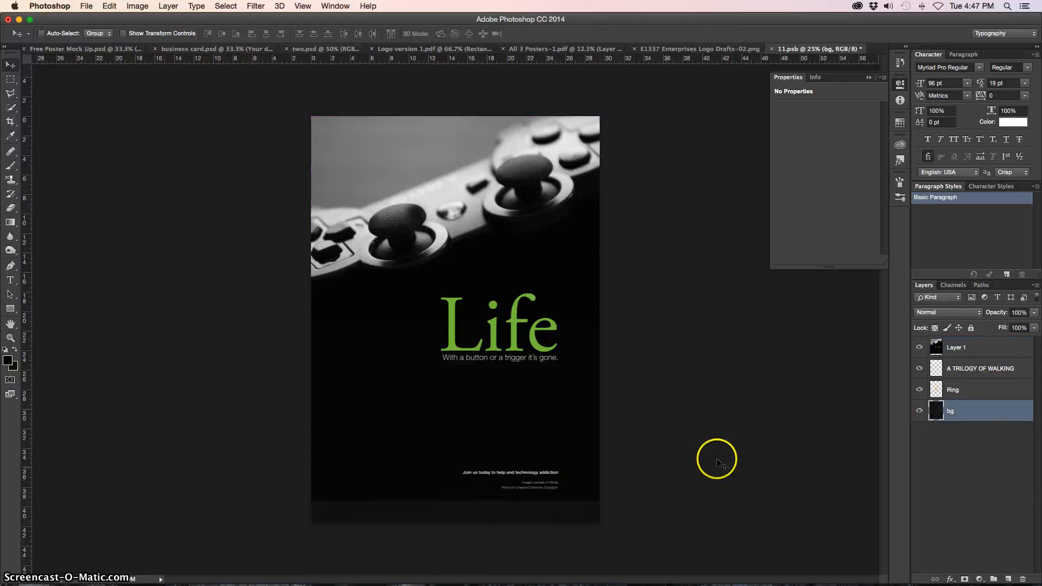
double_click(987, 410)
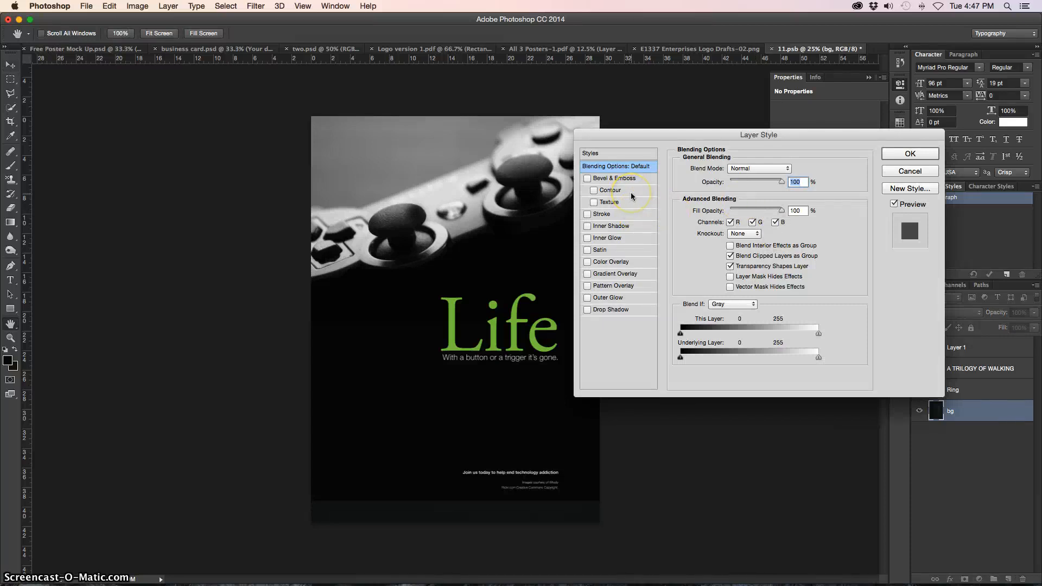
click(610, 261)
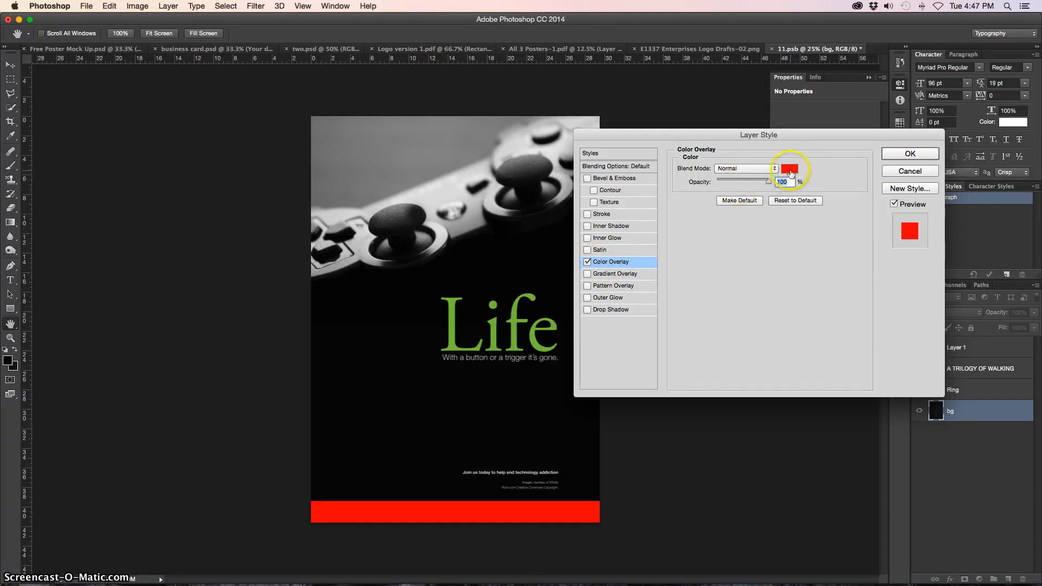
click(790, 170)
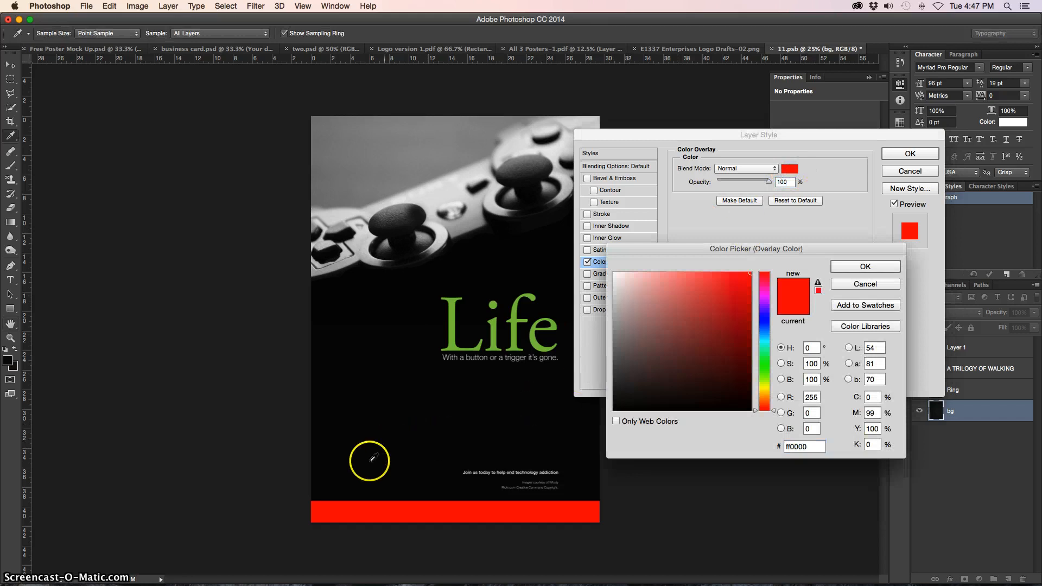
click(360, 483)
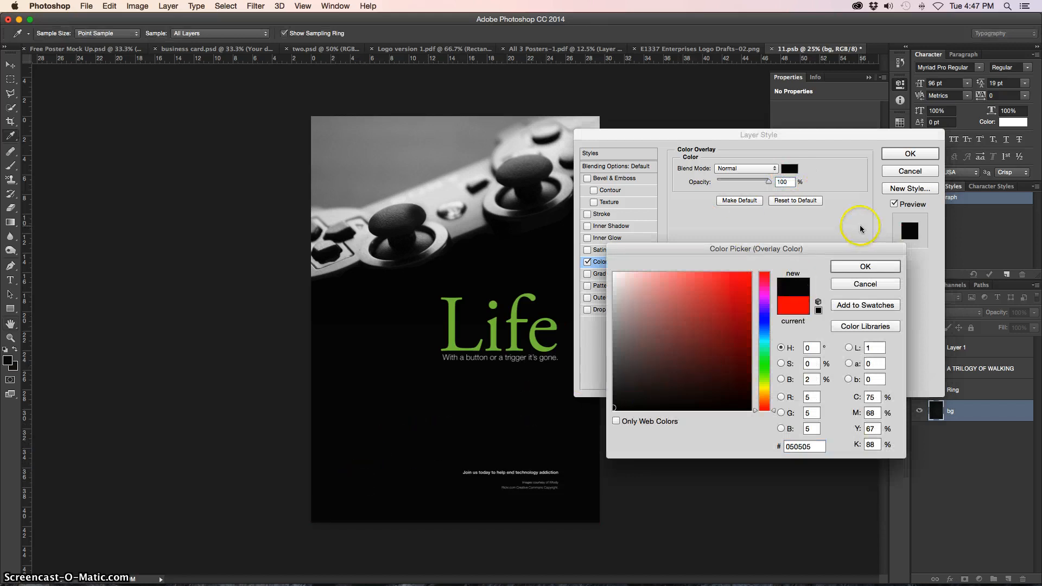
click(854, 266)
click(902, 156)
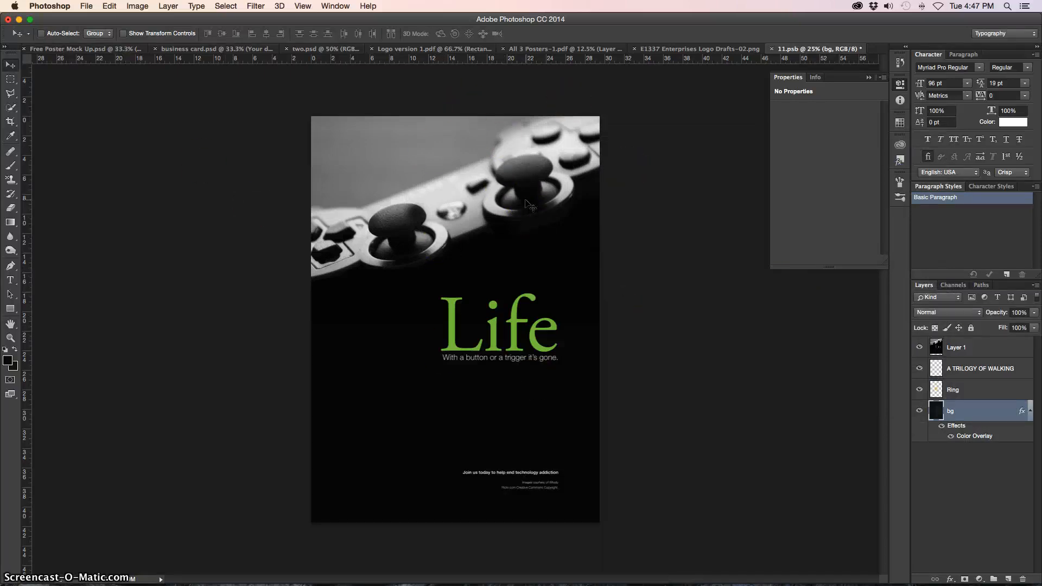
- Close the smart object document 11.psb and save its changes to update the poster mockup
click(772, 49)
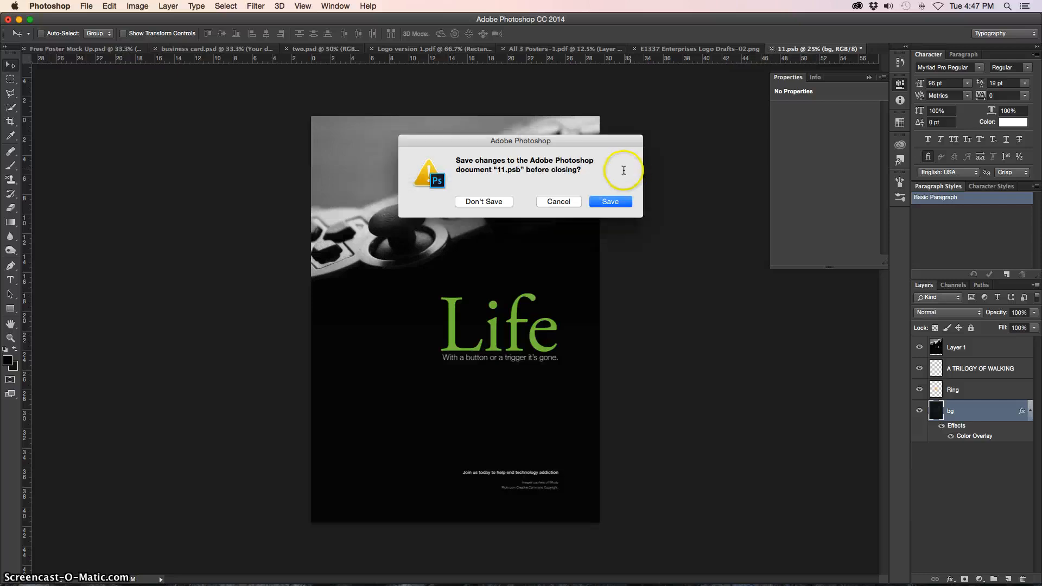
click(610, 202)
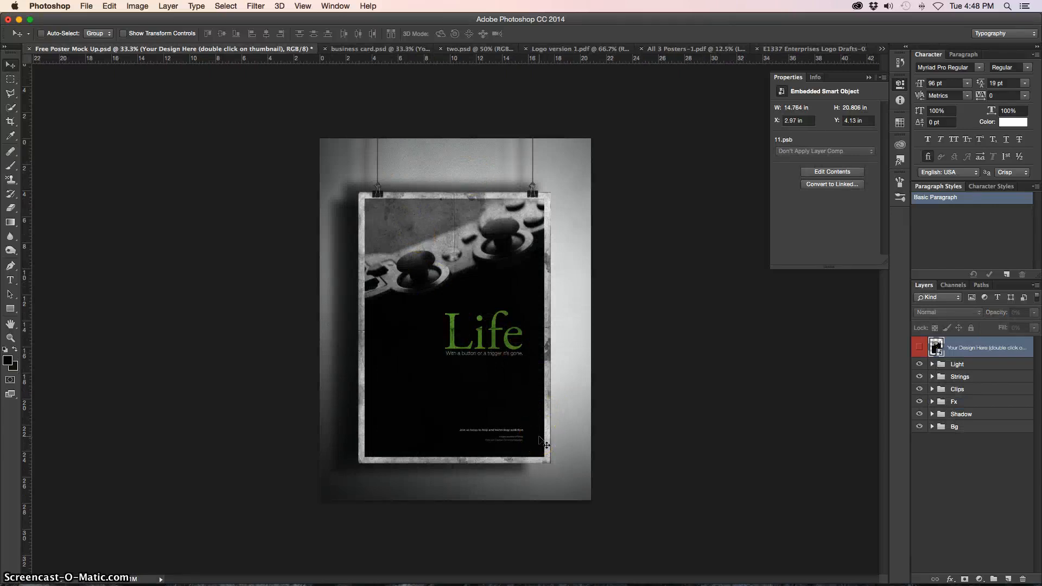
drag(541, 437, 541, 403)
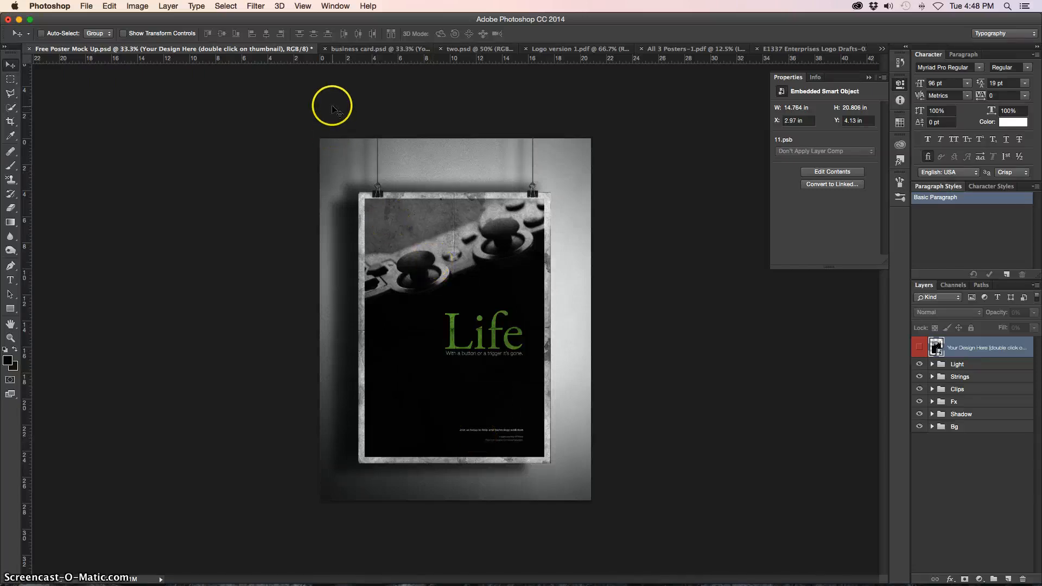
- In business card.psd, hide and reshow the Background layer, and open the contents of the "Your design here" smart object
click(365, 50)
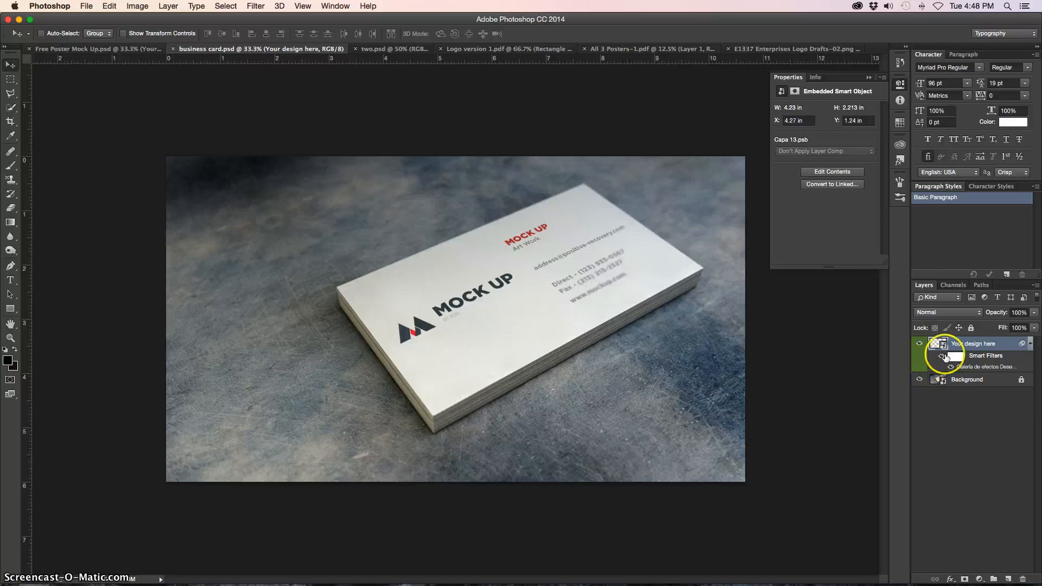
click(965, 381)
click(919, 381)
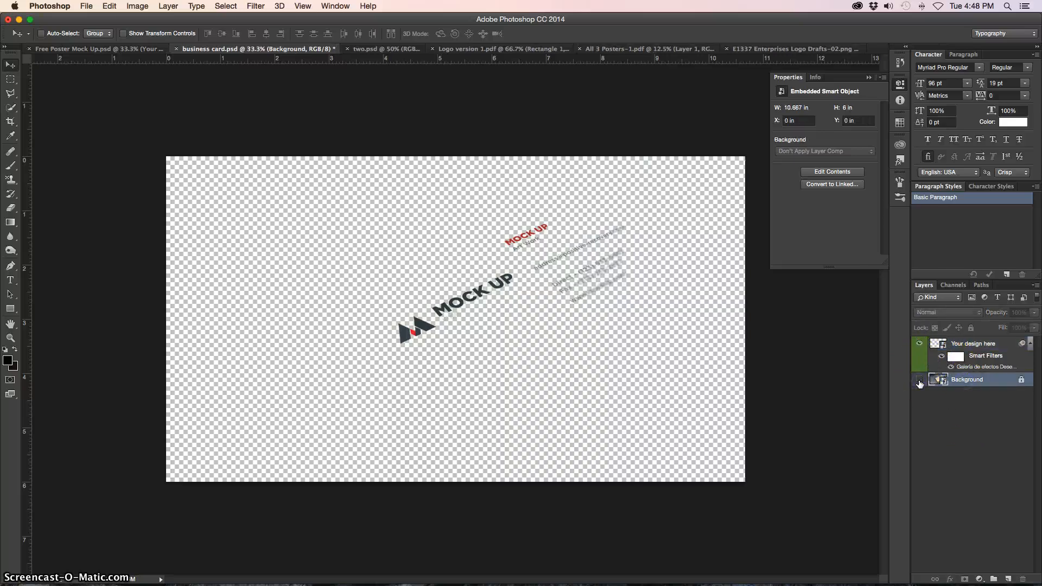
click(919, 381)
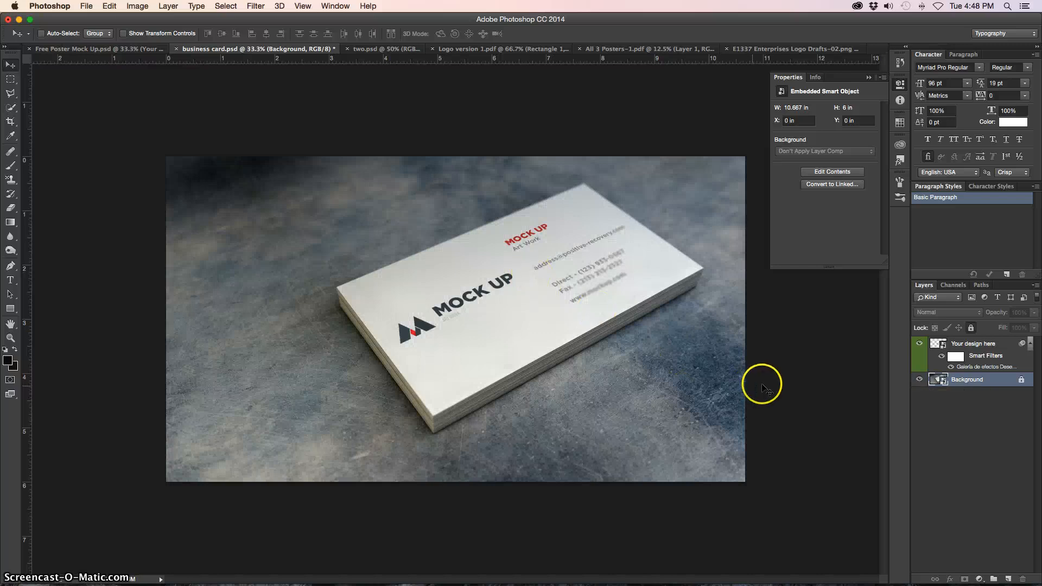
click(983, 345)
double_click(944, 344)
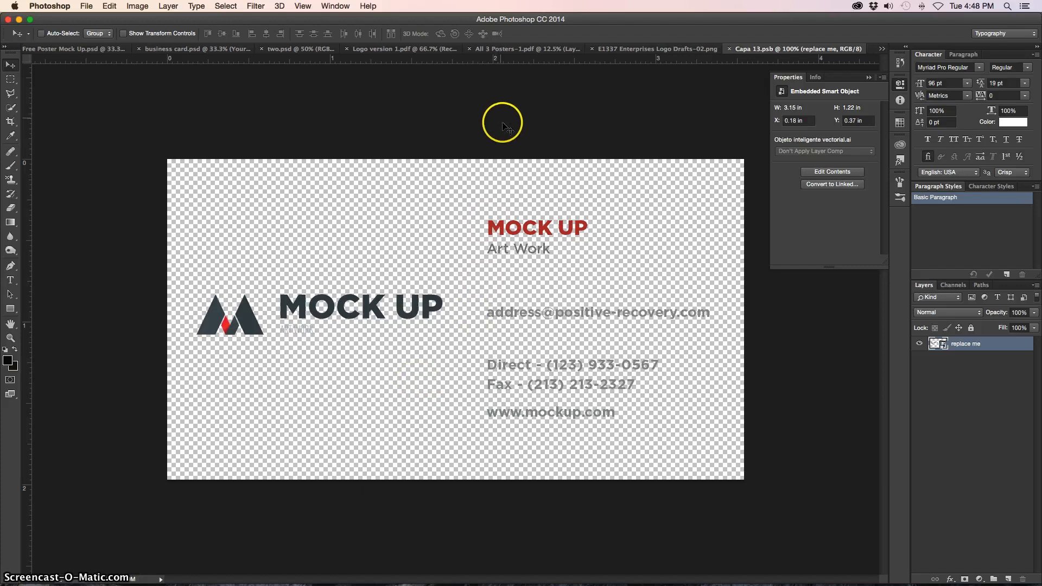
- Copy the selected Curb Appeal LLC card artwork from Logo version 1.pdf and paste it into Capa 13.psb
click(620, 49)
click(389, 50)
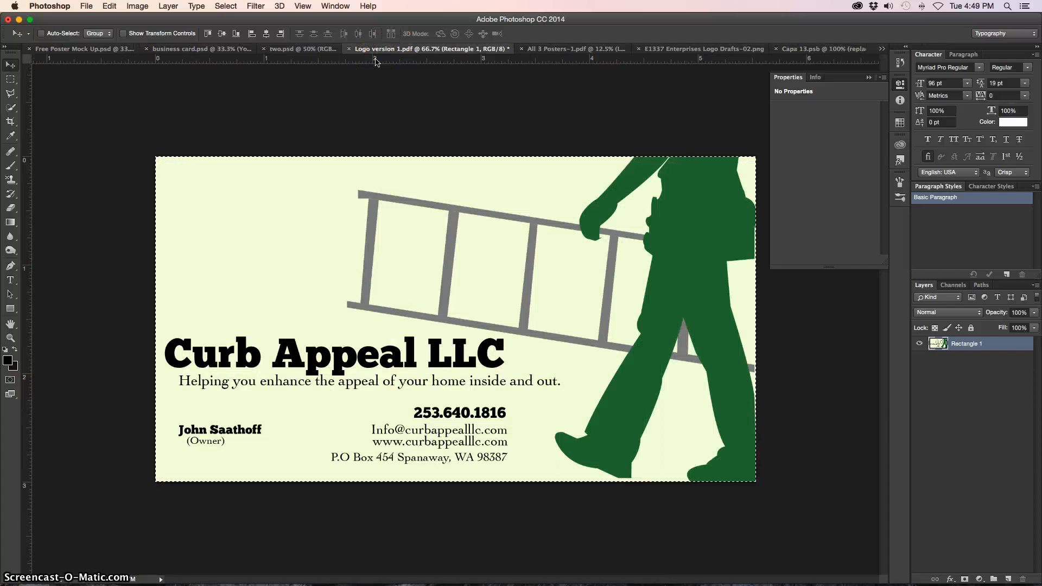
key(super)
click(11, 80)
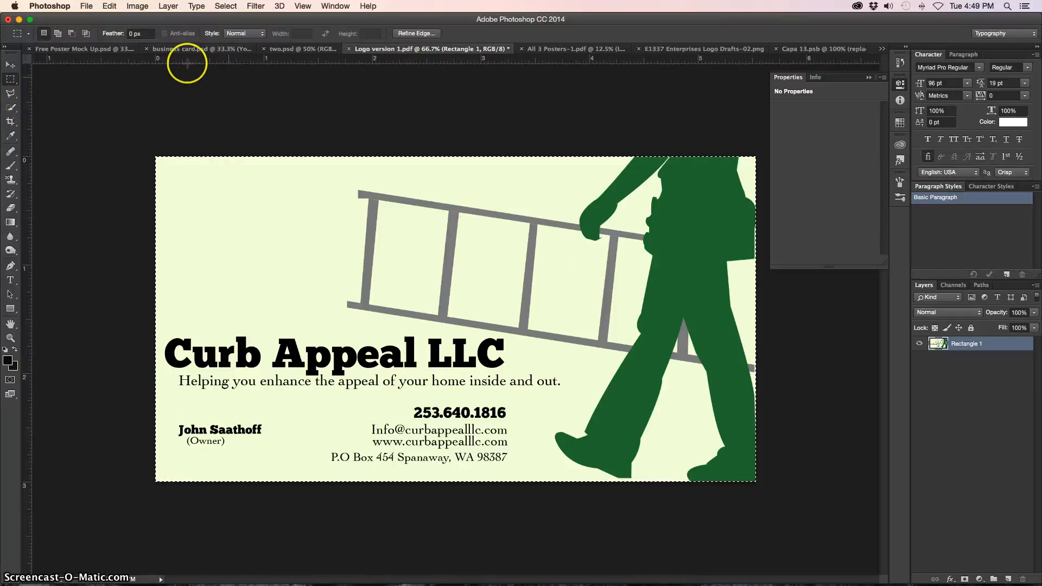
click(199, 49)
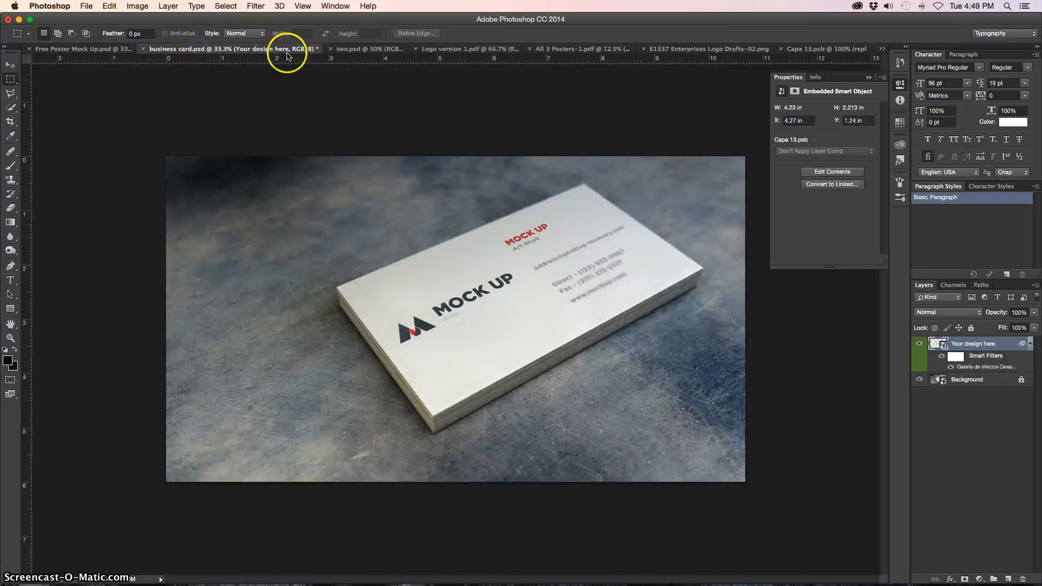
click(365, 48)
click(804, 48)
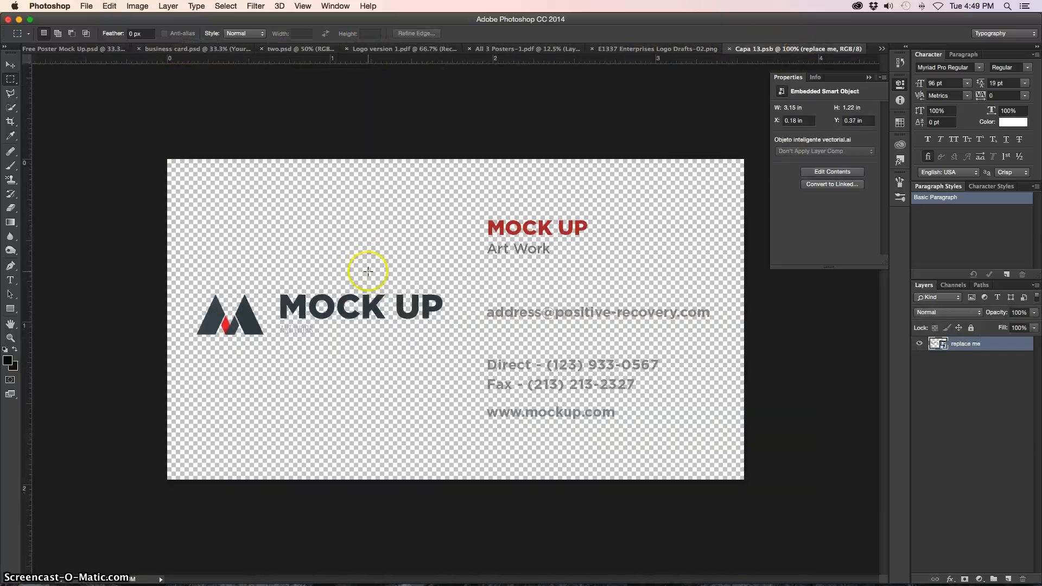
key(super+v)
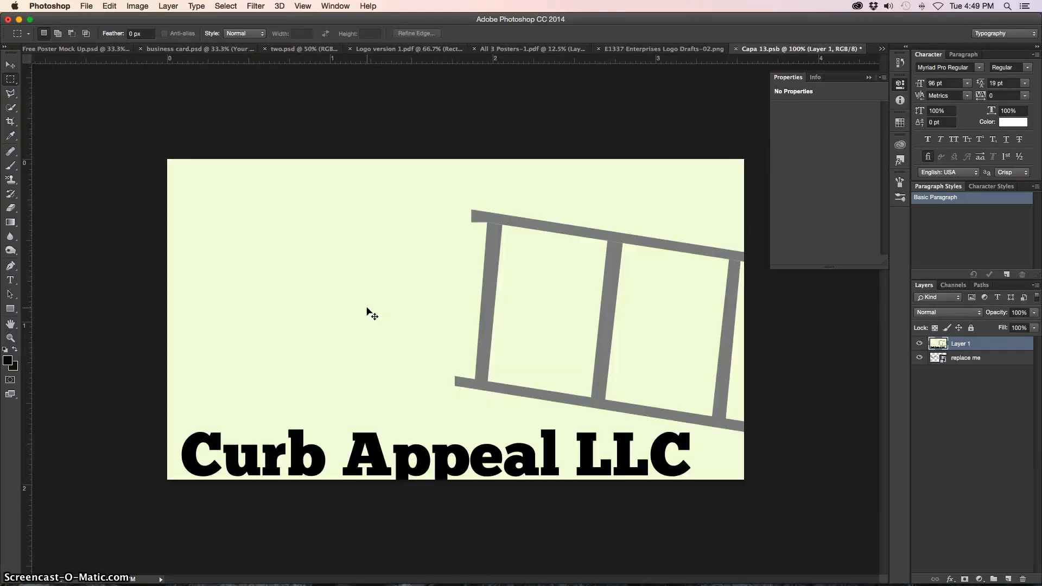
- Scale the pasted card proportionally to about 65.7% with Free Transform so it fills the canvas from the upper-left corner
key(super+t)
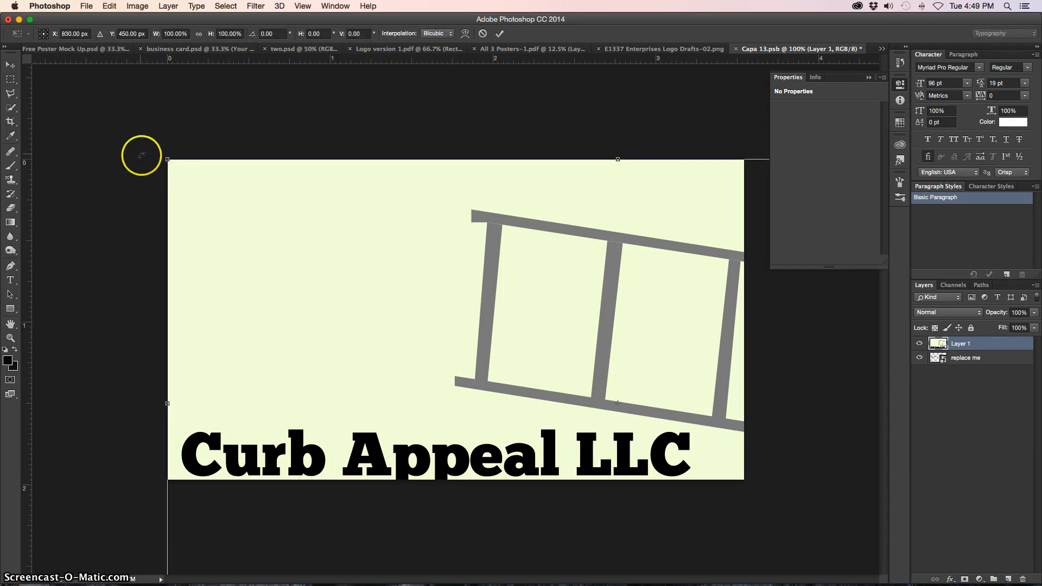
drag(166, 159, 199, 204)
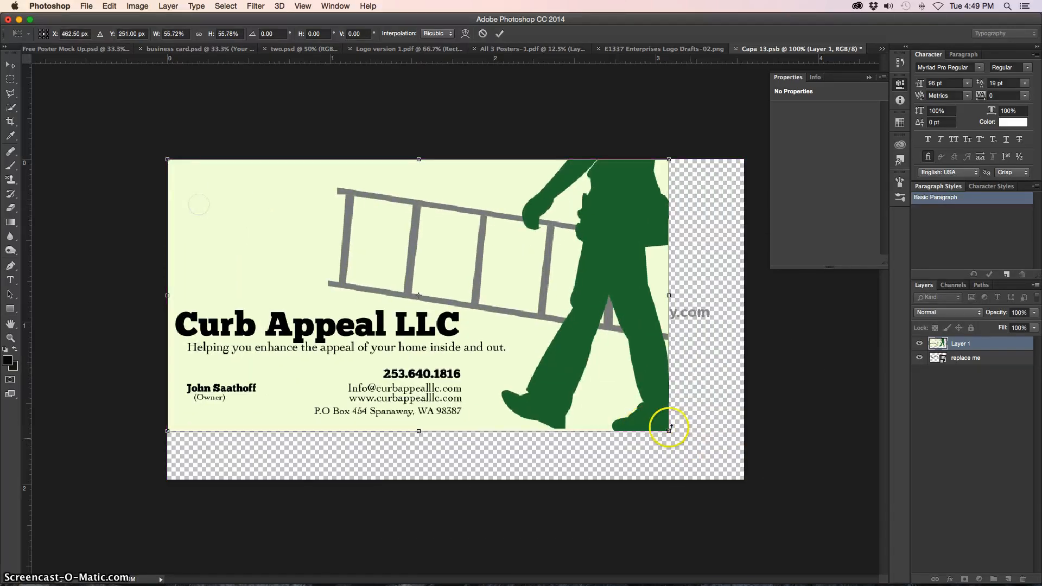
drag(666, 428, 745, 496)
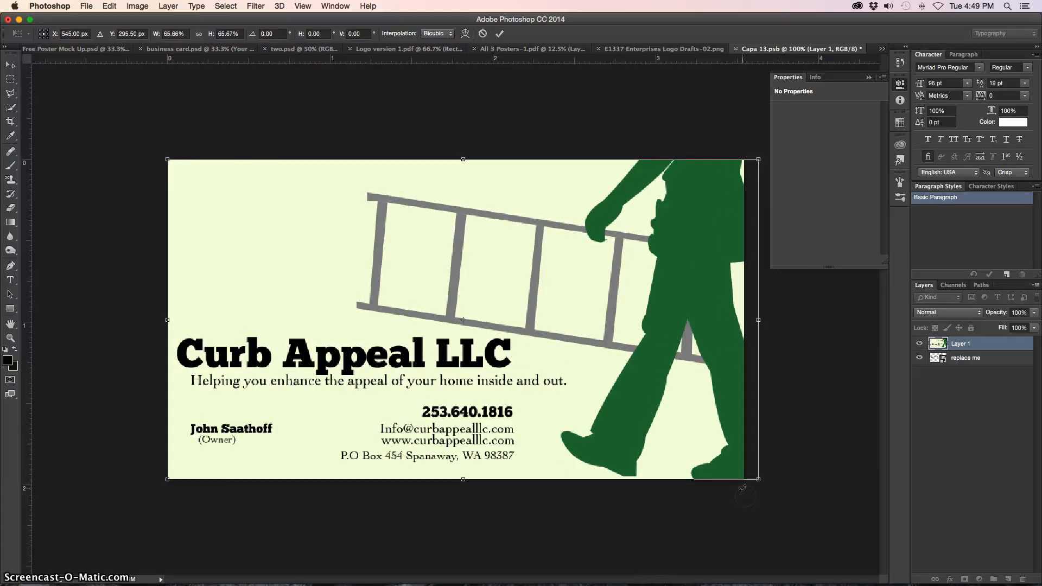
key(Return)
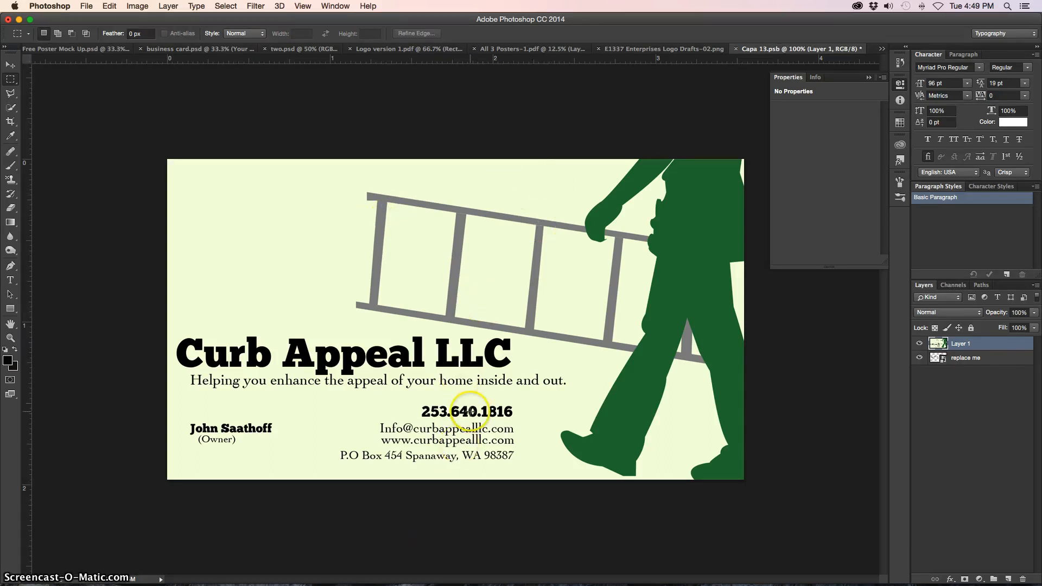
- Delete the "replace me" placeholder layer beneath the pasted card artwork
click(993, 358)
click(984, 345)
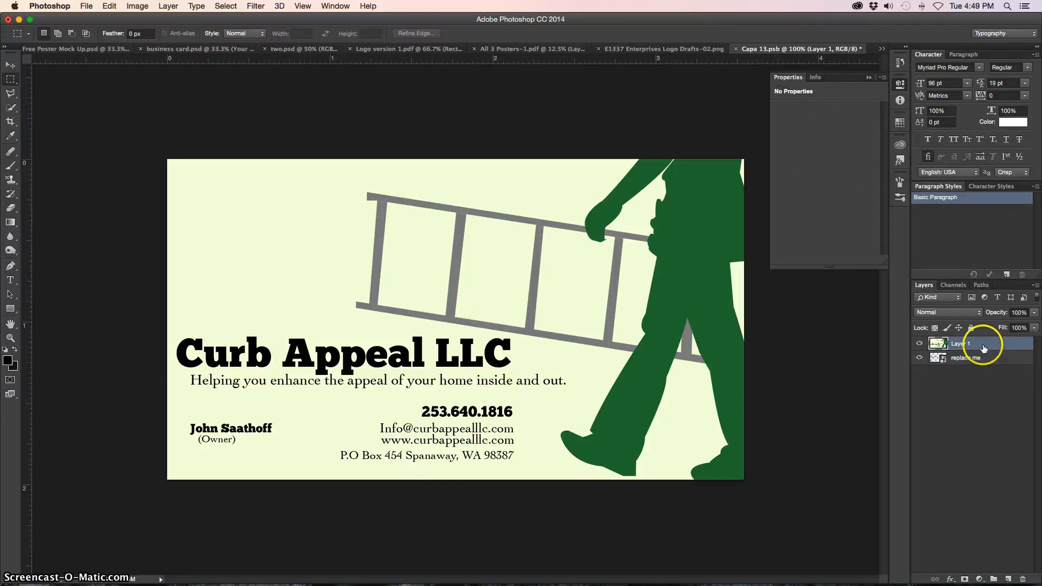
click(977, 362)
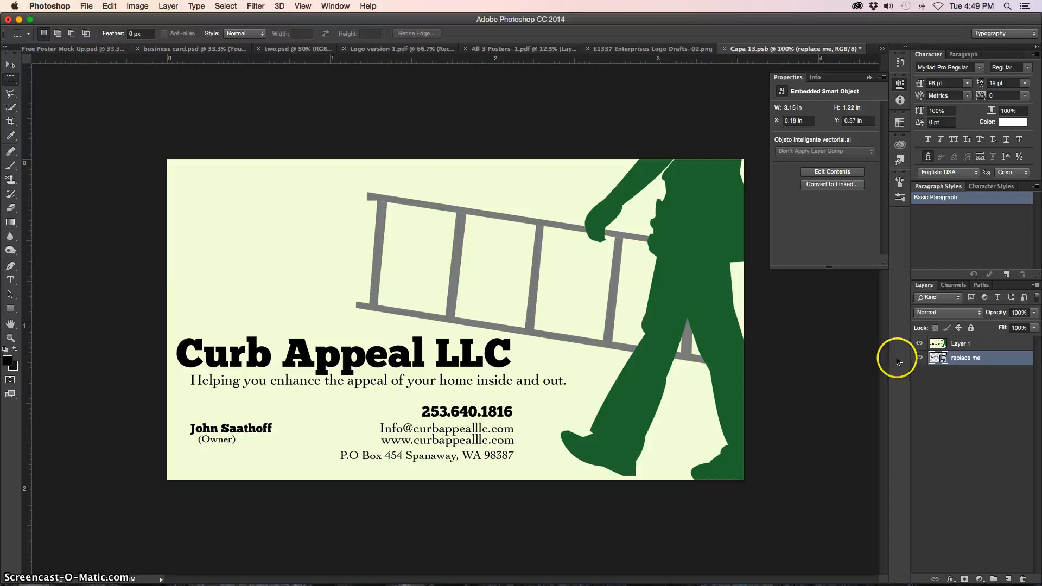
key(BackSpace)
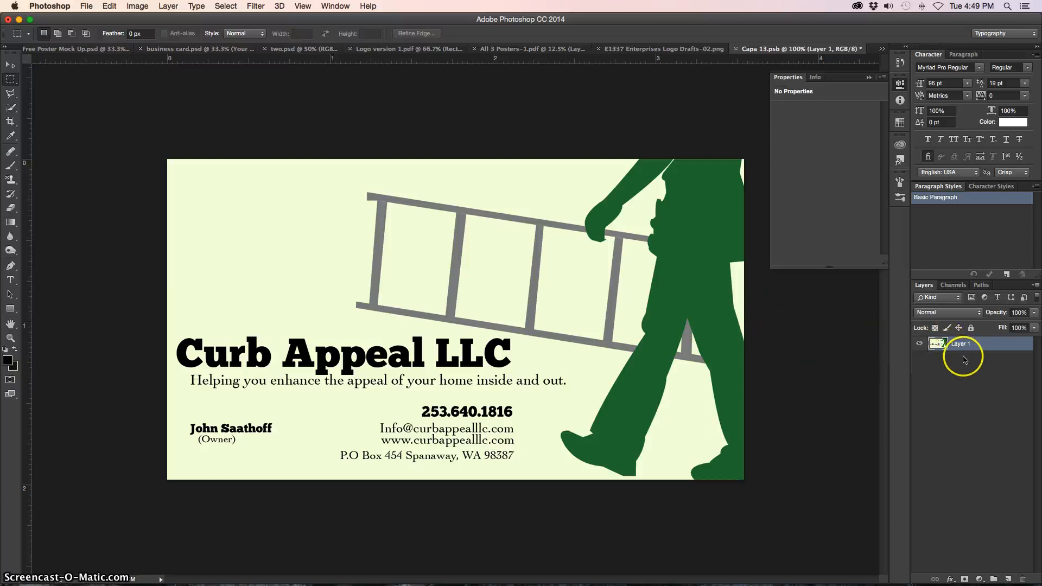
- Close Capa 13.psb with its changes saved and return to the business card.psd mockup
click(736, 49)
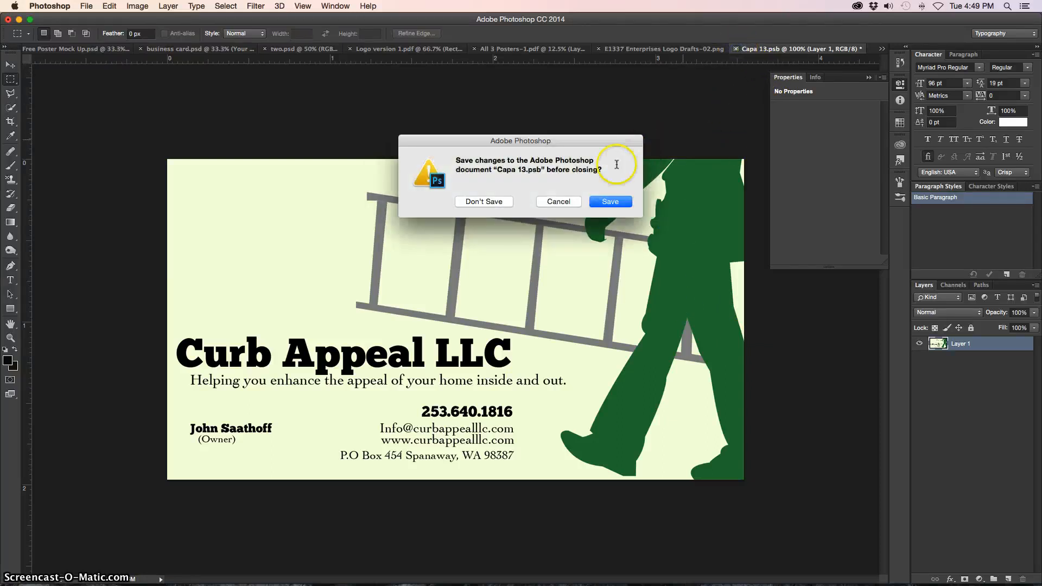
click(612, 201)
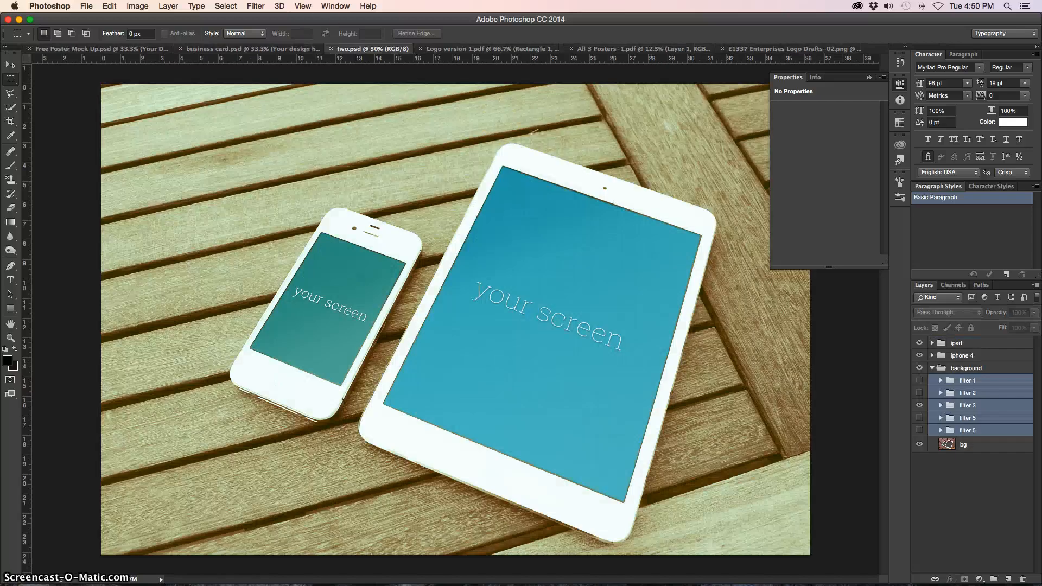
click(231, 49)
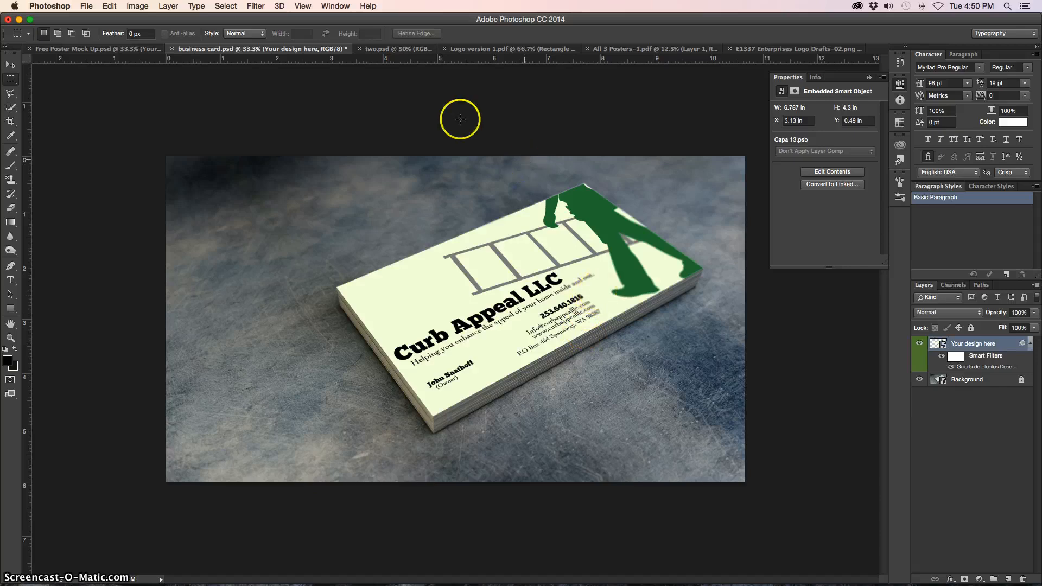
- Switch to two.psd, collapse the background group, and expand the ipad group with the Move tool active
click(409, 53)
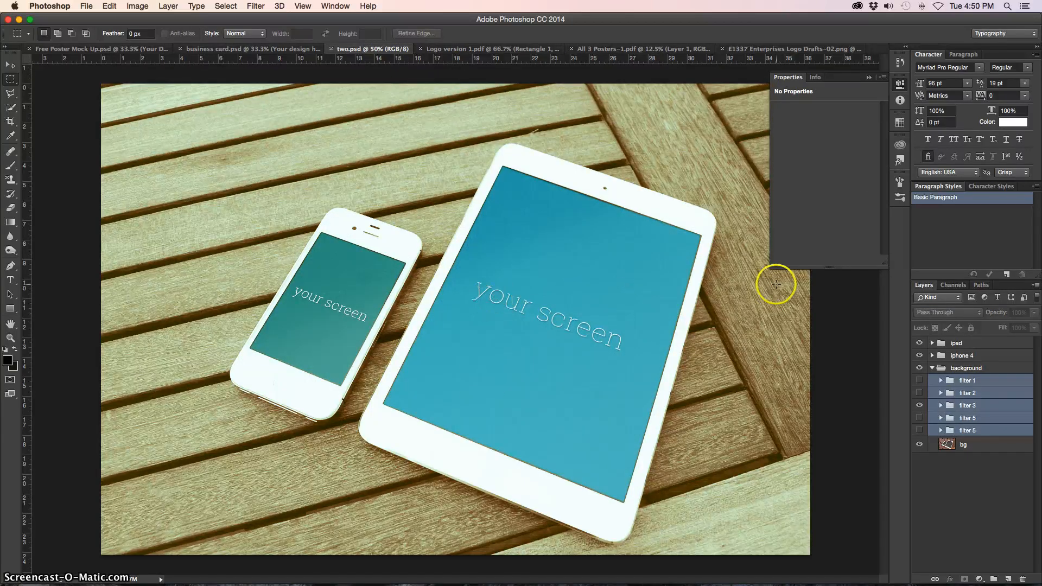
click(933, 369)
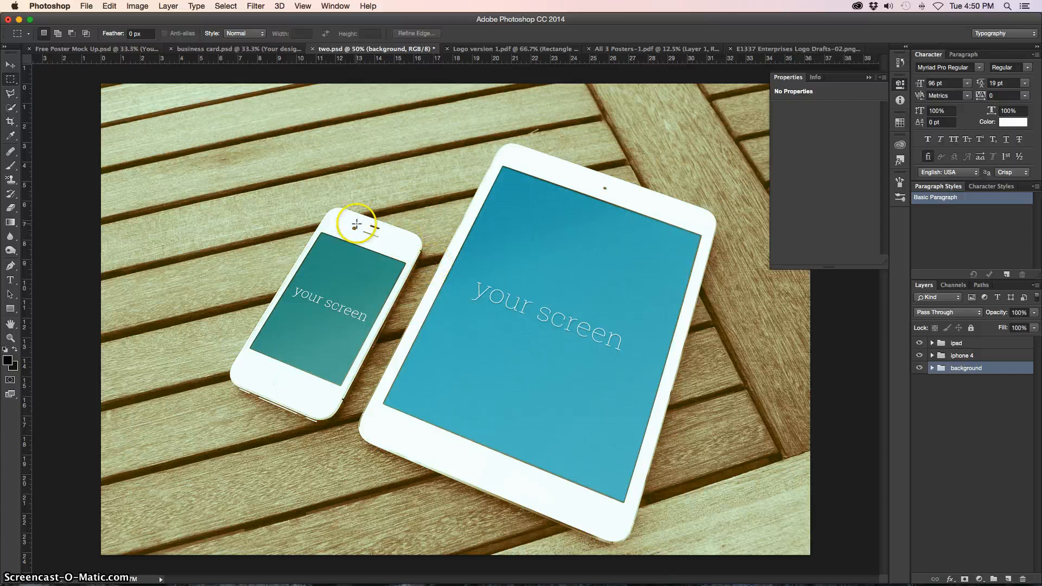
click(9, 66)
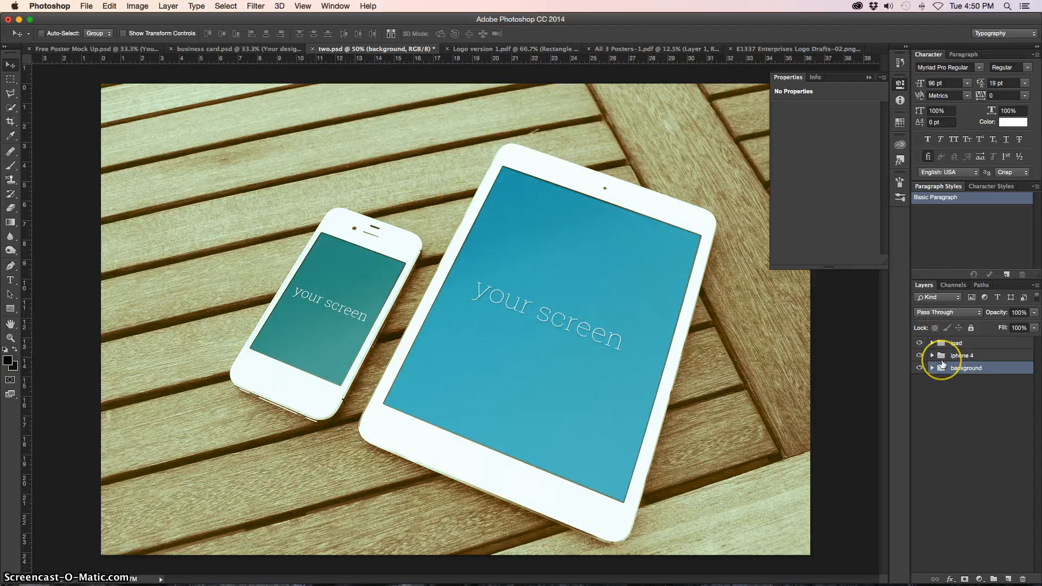
click(932, 343)
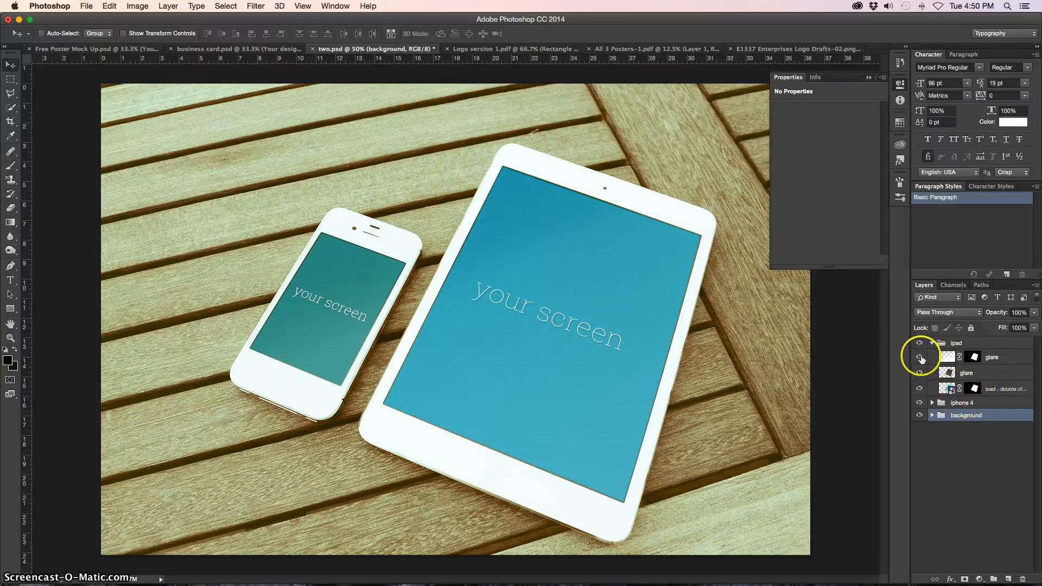
- Compare the tablet screen with and without the masked glare layer by toggling that layer's visibility
click(920, 357)
click(920, 357)
click(920, 357)
click(920, 358)
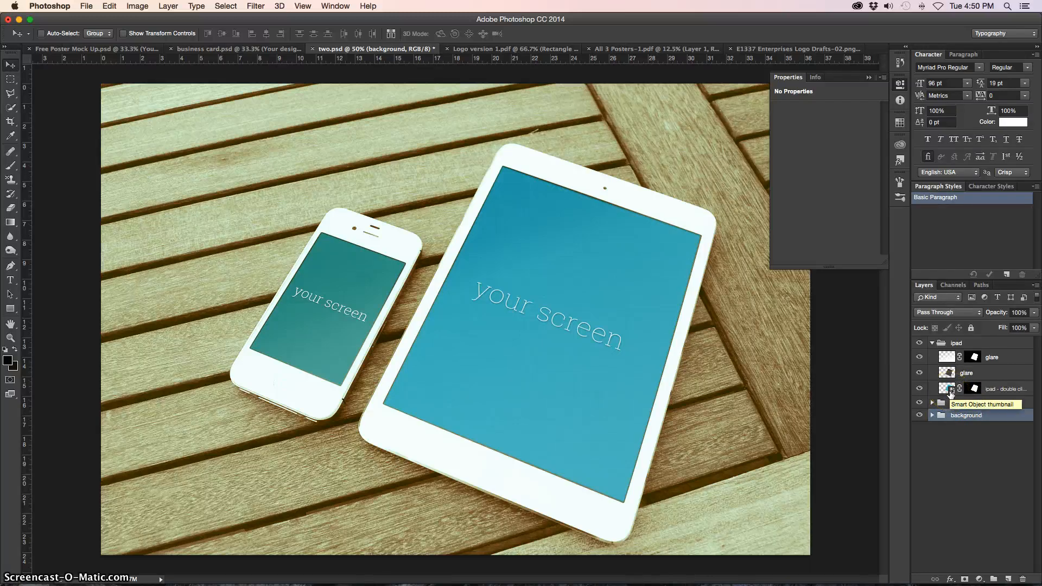
- Open the ipad smart object's contents, leaving the missing RobotoSlab Thin font unresolved, and delete the "your screen" text layer
double_click(952, 391)
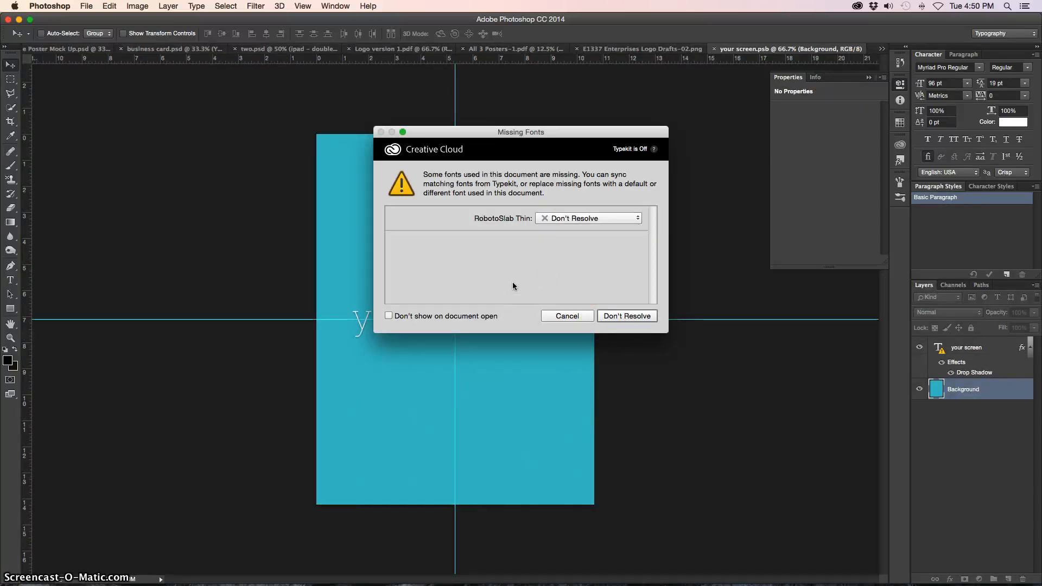
click(627, 316)
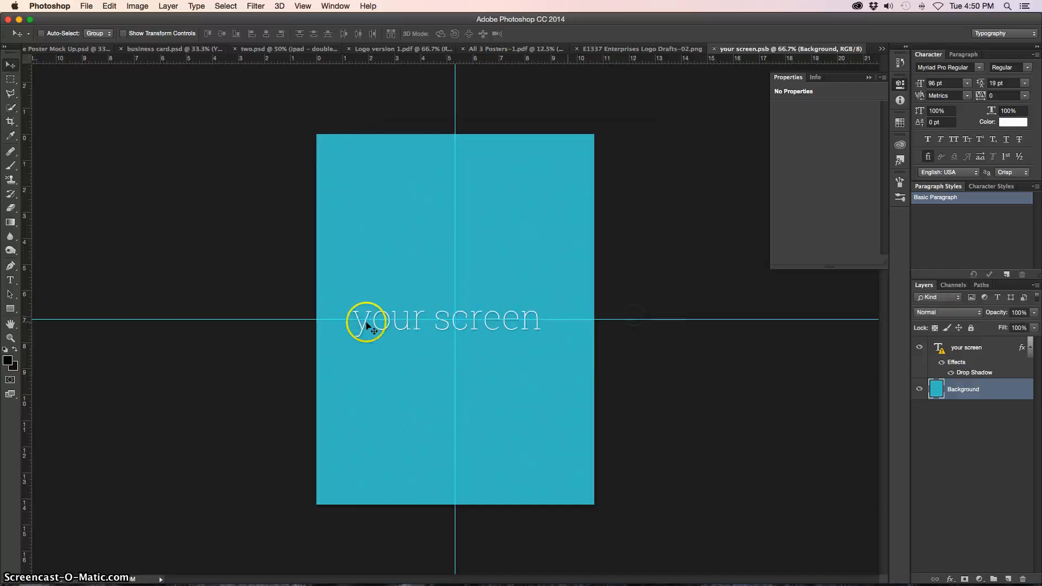
click(969, 350)
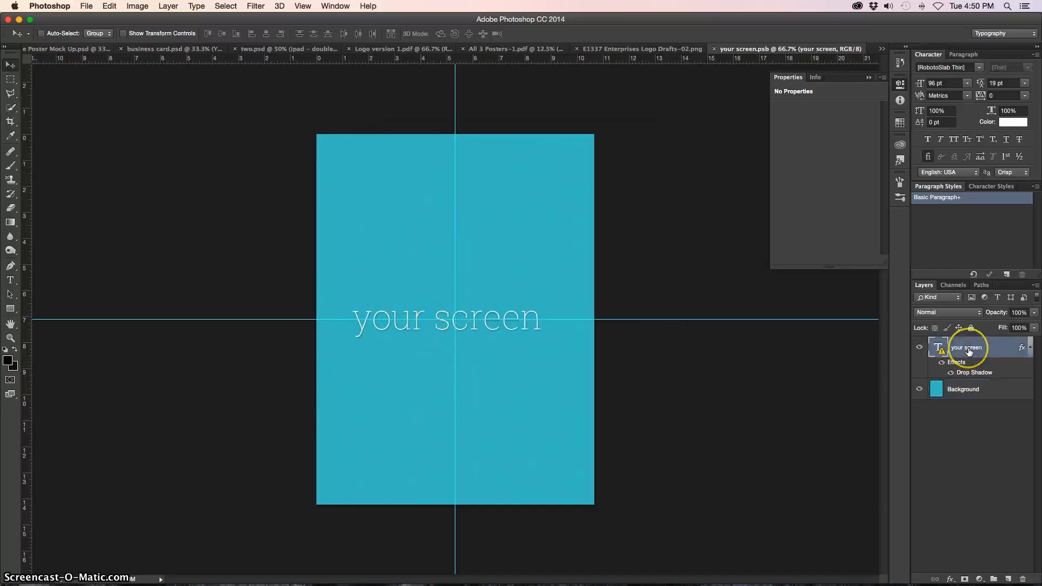
key(Delete)
click(592, 395)
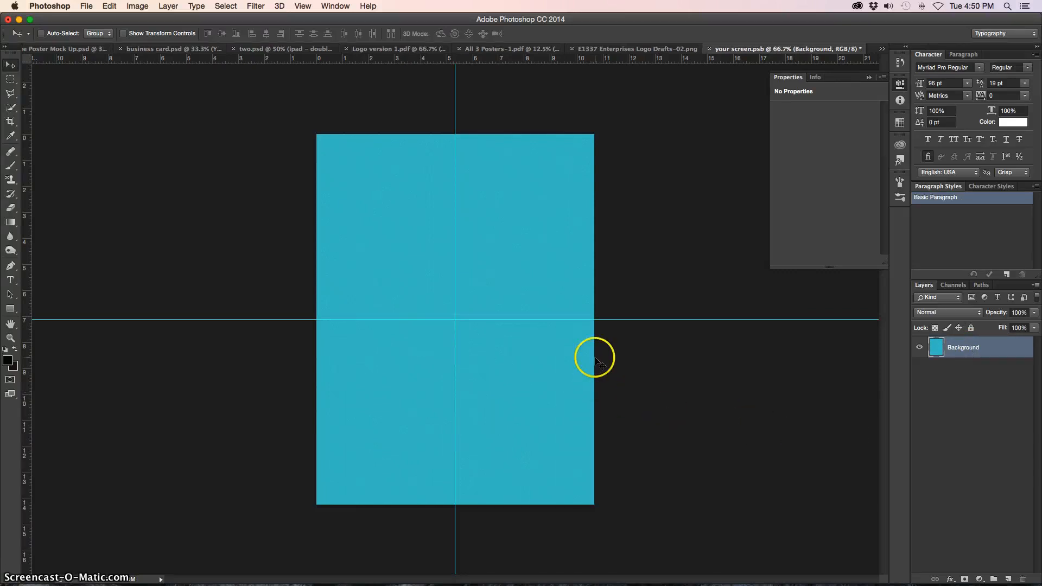
- Copy the selected 1337 Enterprises logo with the white "e" from E1337 Enterprises Logo Drafts-02.png and paste it into your screen.psb
click(606, 53)
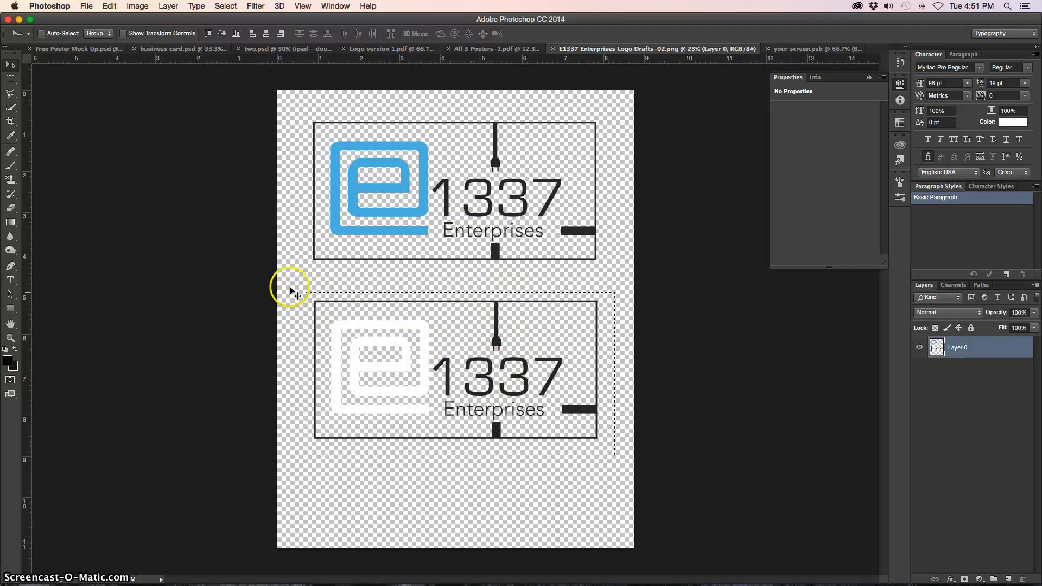
click(11, 93)
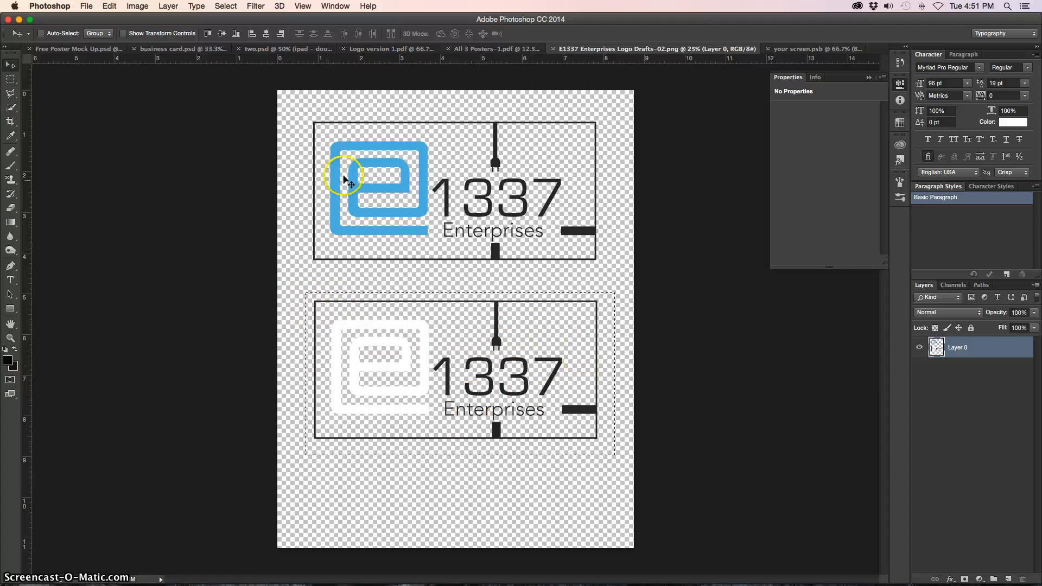
click(398, 351)
drag(494, 82, 475, 255)
- Scale the pasted logo proportionally to 34.05%, center it on the guides, and apply the transformation
key(super+t)
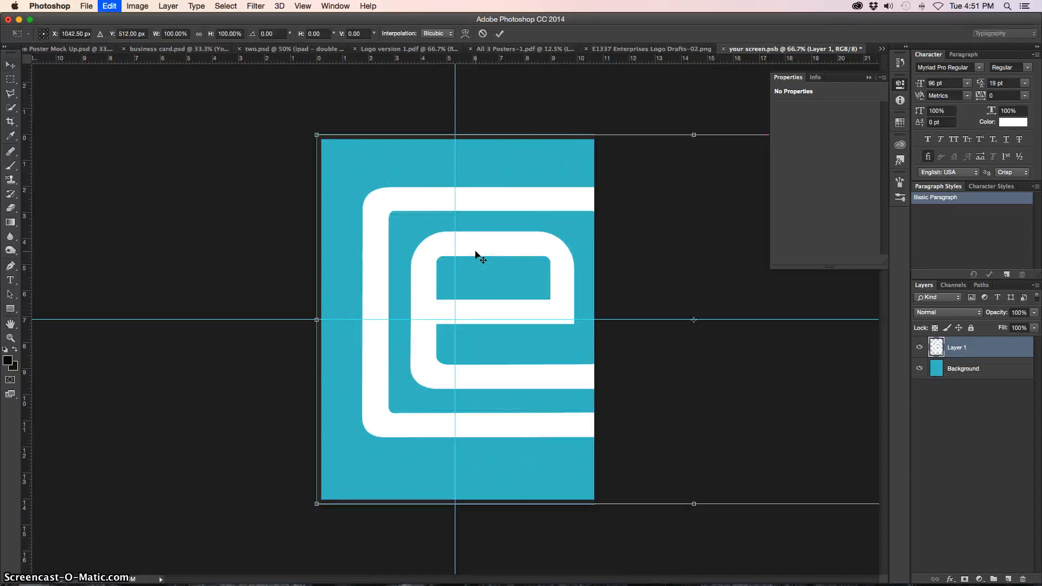
drag(315, 134, 350, 278)
drag(406, 300, 391, 297)
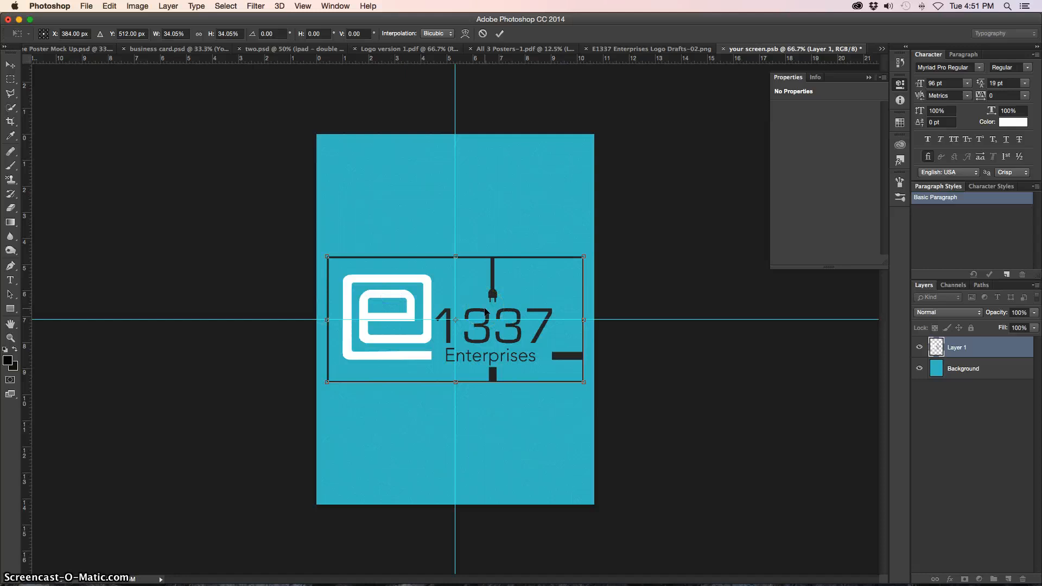
click(9, 65)
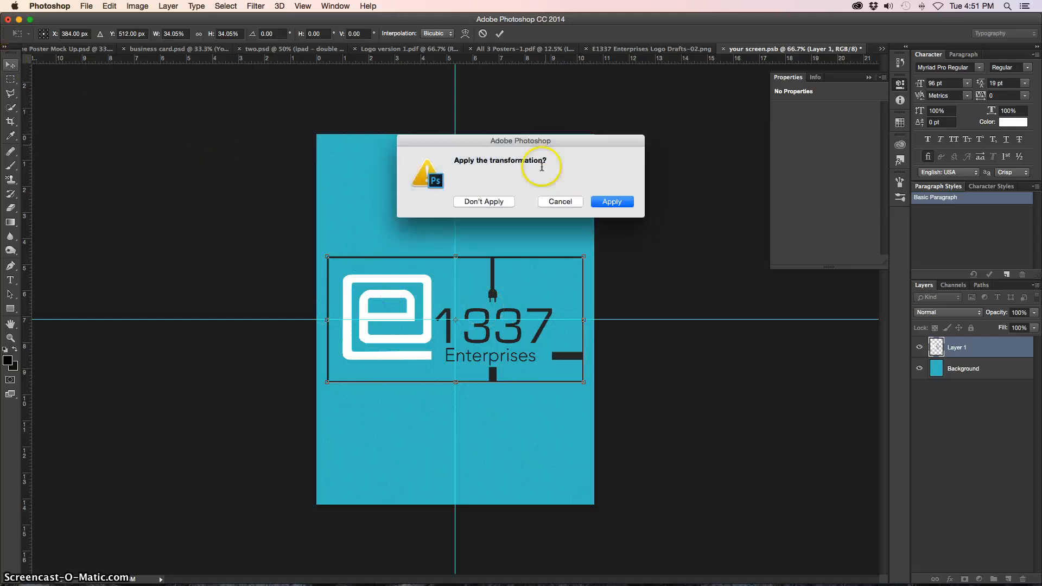
click(607, 200)
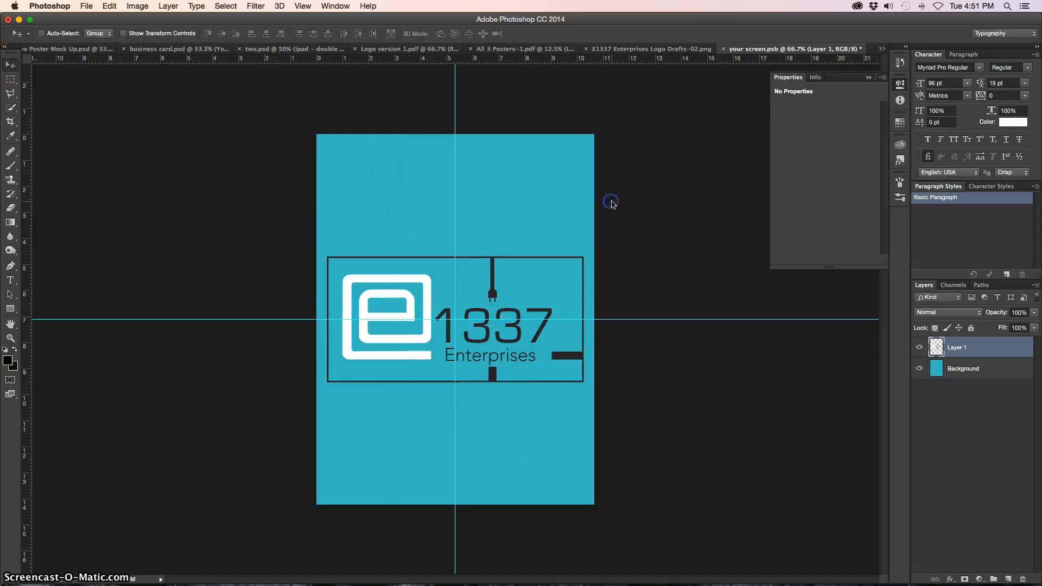
- Save and close your screen.psb, and return to the two.psd mockup
click(723, 49)
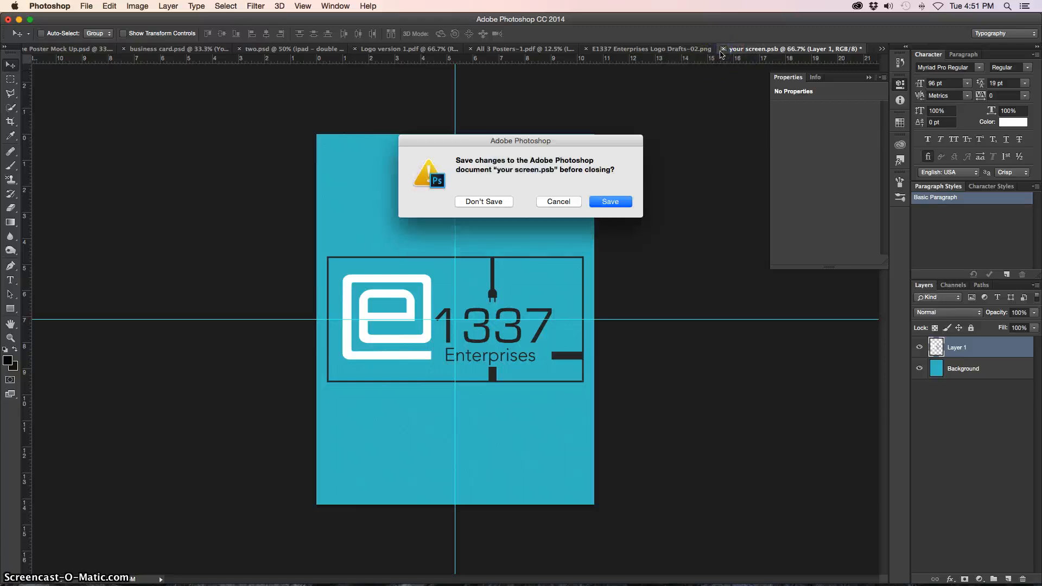
click(611, 201)
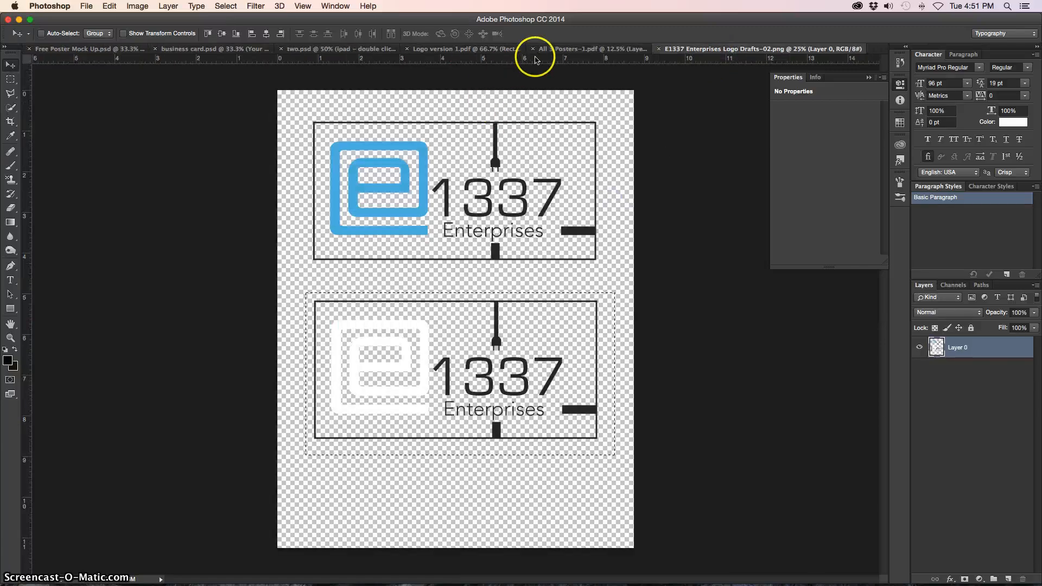
click(304, 50)
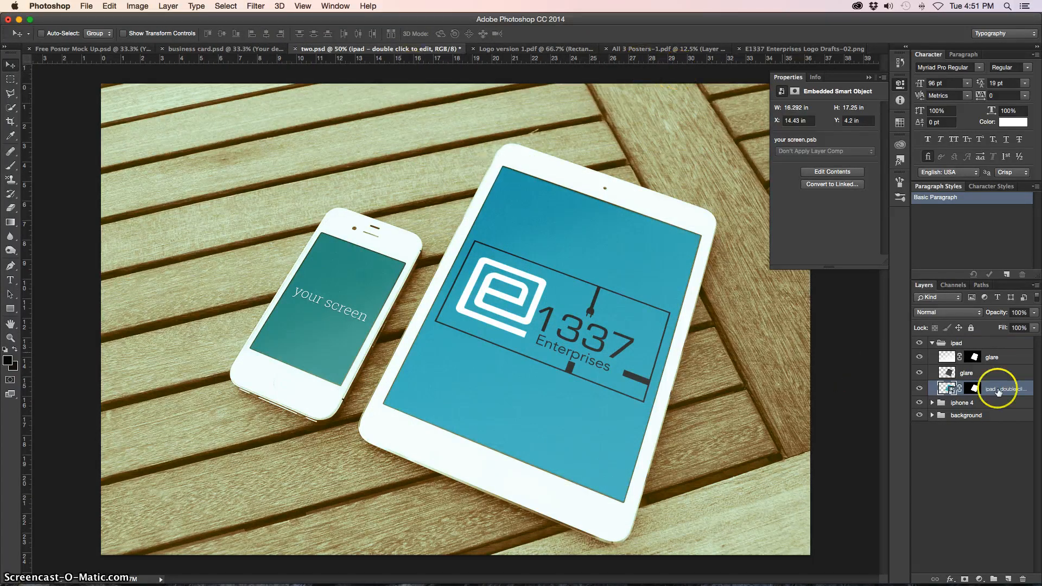
- Open the iphone 4 smart object's contents, leaving the missing RobotoSlab Light font unresolved, and delete the "your screen" text layer
click(931, 344)
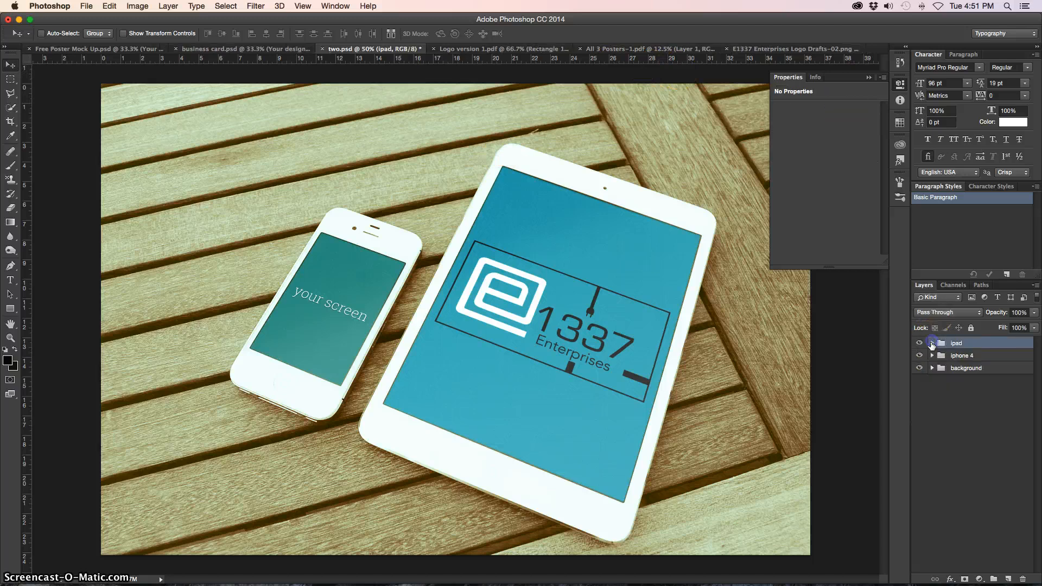
click(932, 356)
double_click(967, 385)
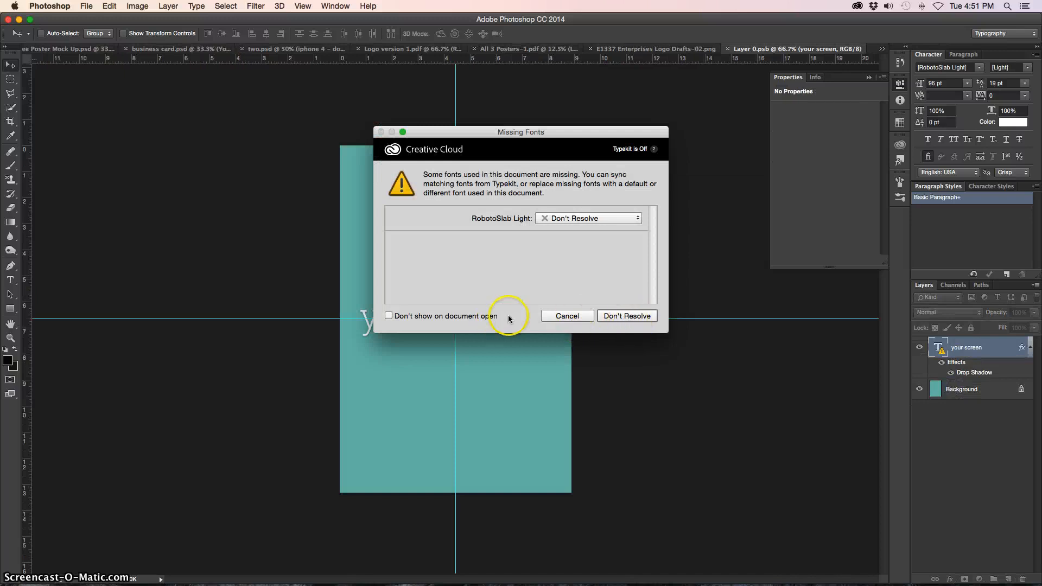
click(613, 319)
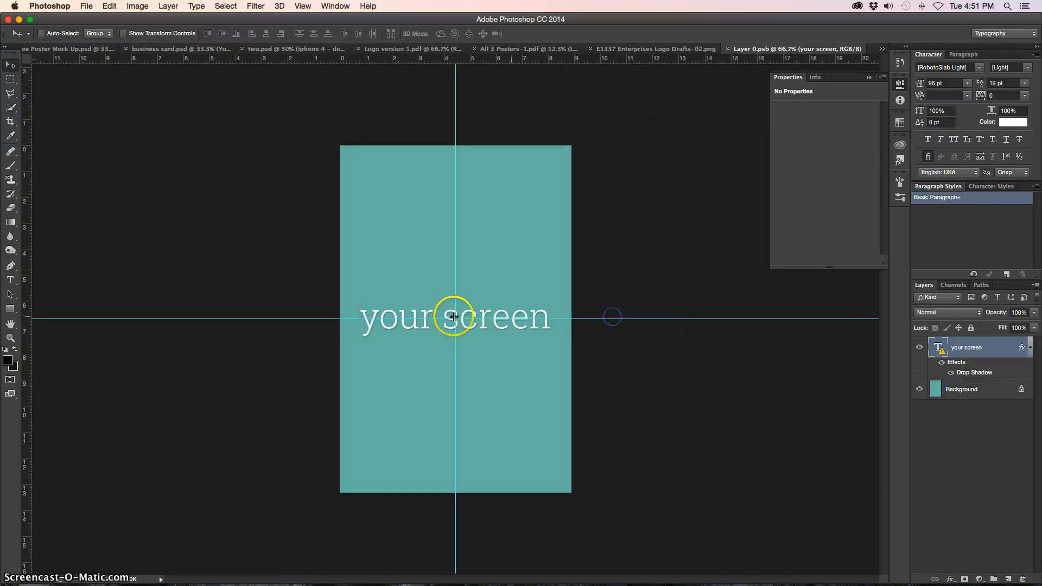
key(BackSpace)
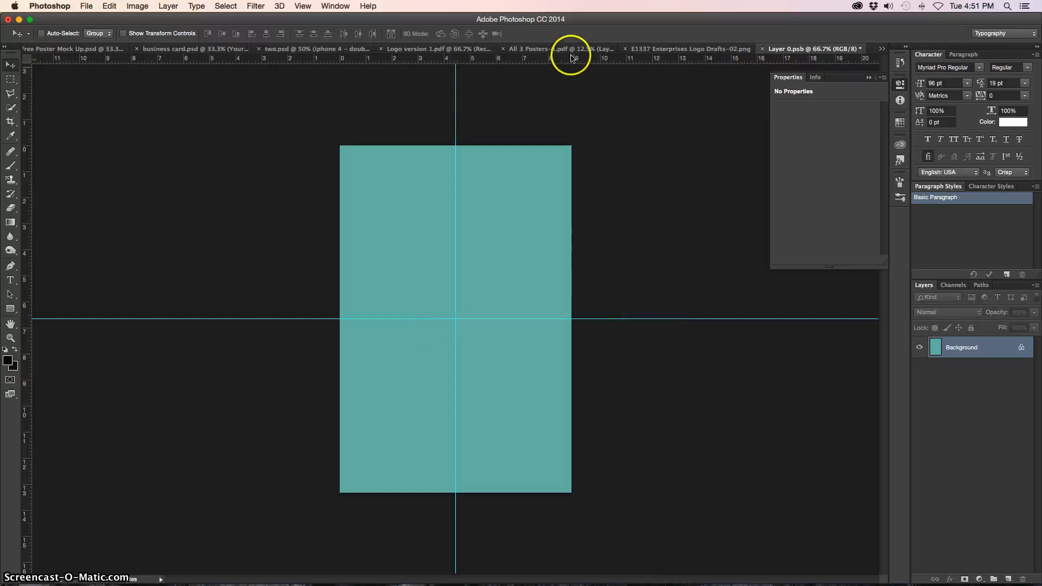
- Copy only the white "e" from the lower logo in E1337 Enterprises Logo Drafts-02.png and paste it into Layer 0.psb
click(657, 48)
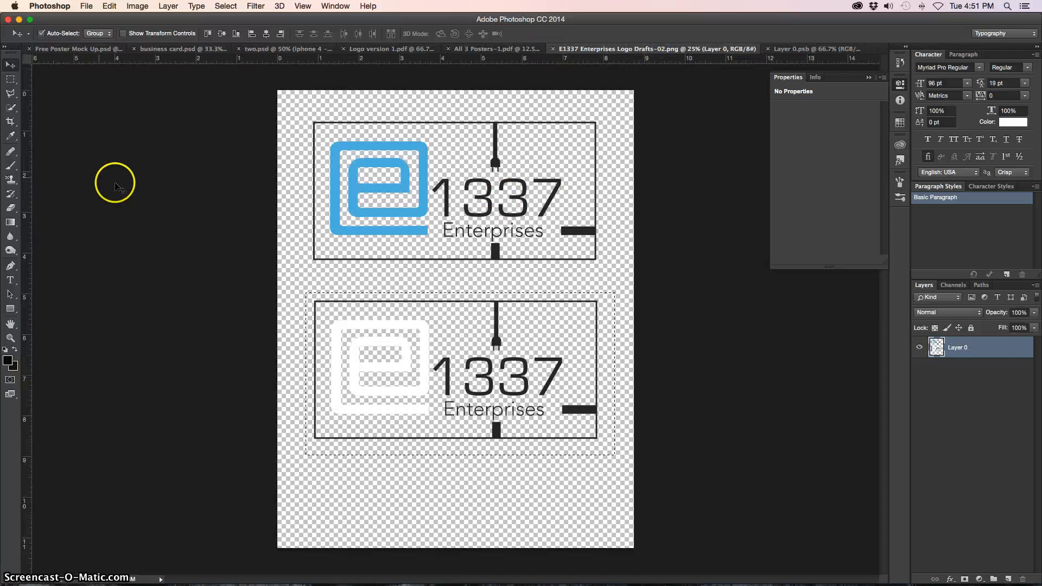
key(super+d)
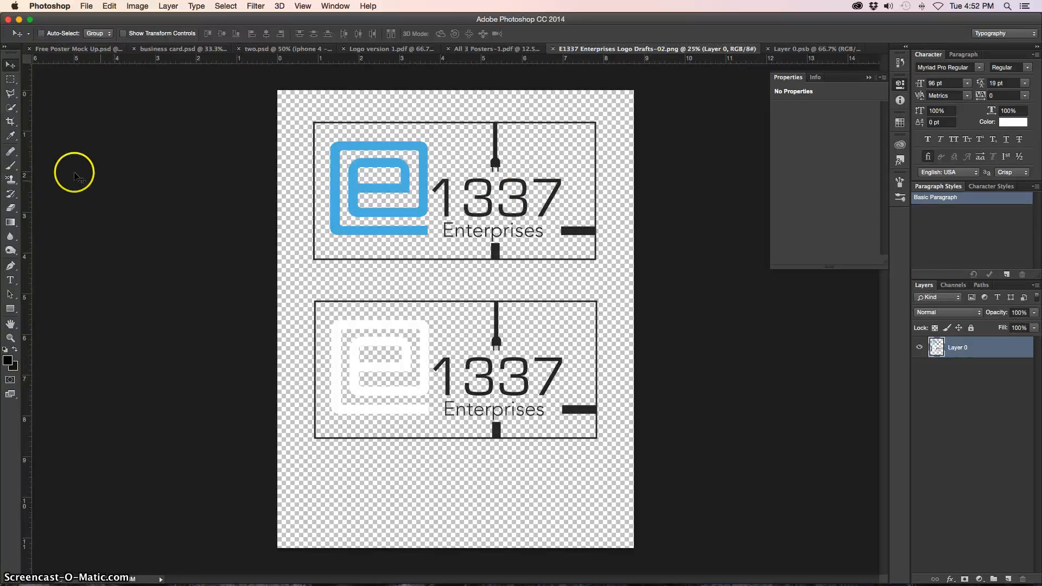
click(10, 80)
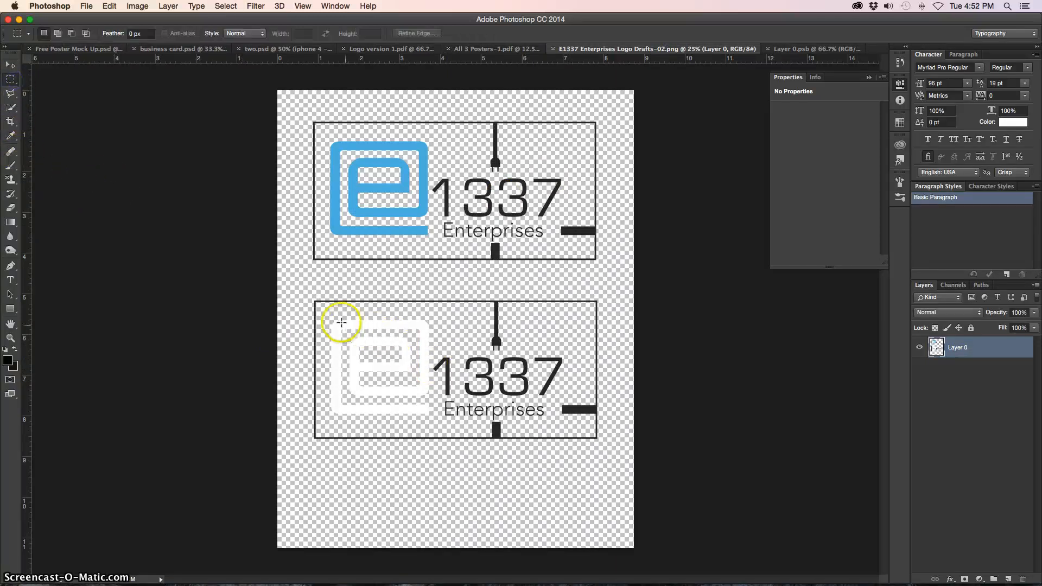
drag(329, 315, 431, 419)
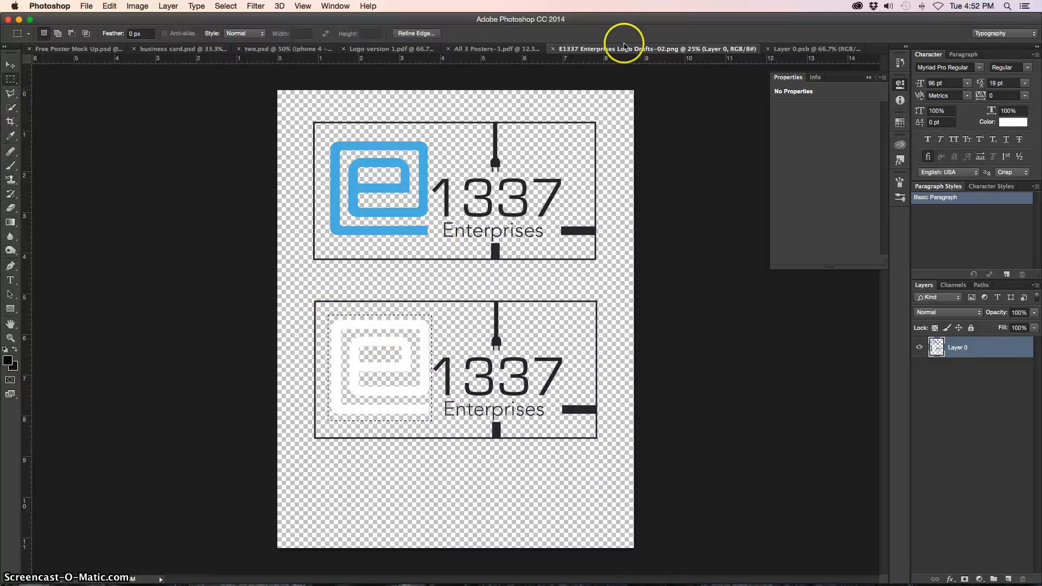
click(797, 50)
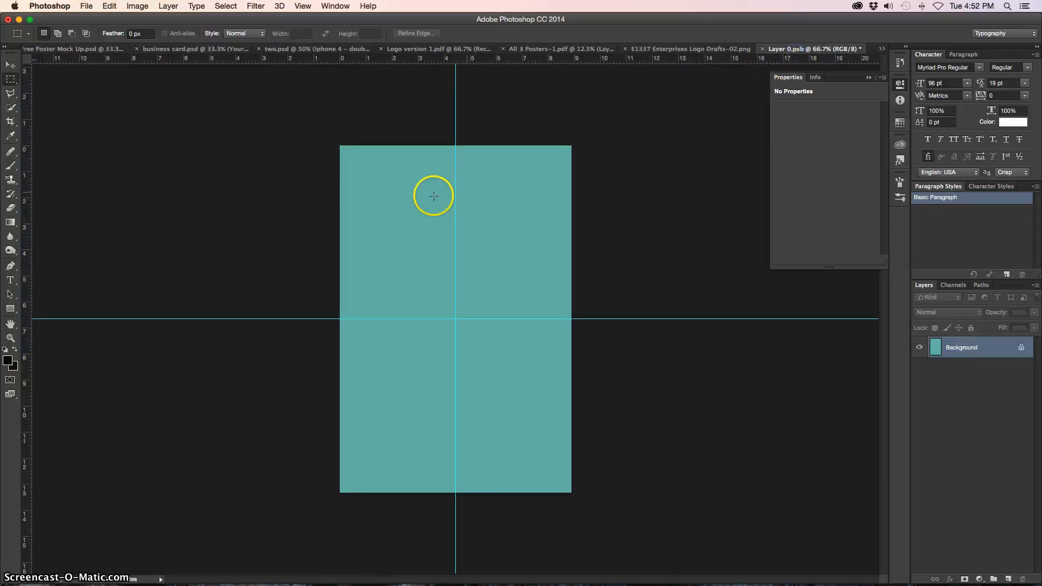
key(super+v)
- Scale the pasted "e" to about 73%, center it horizontally on the vertical guide, and apply the transformation
key(super+t)
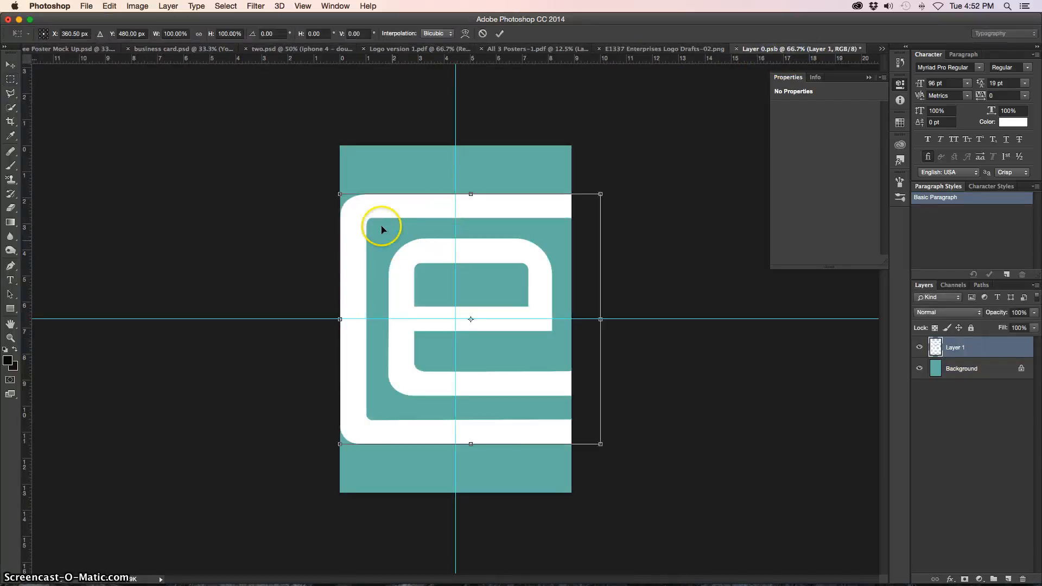
drag(341, 195, 416, 258)
drag(481, 301, 434, 272)
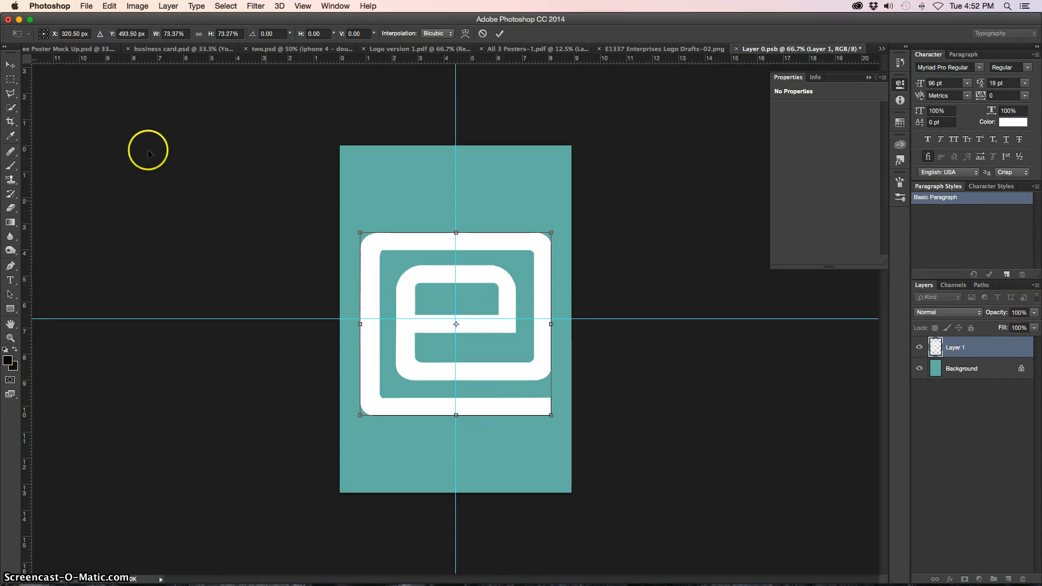
click(10, 64)
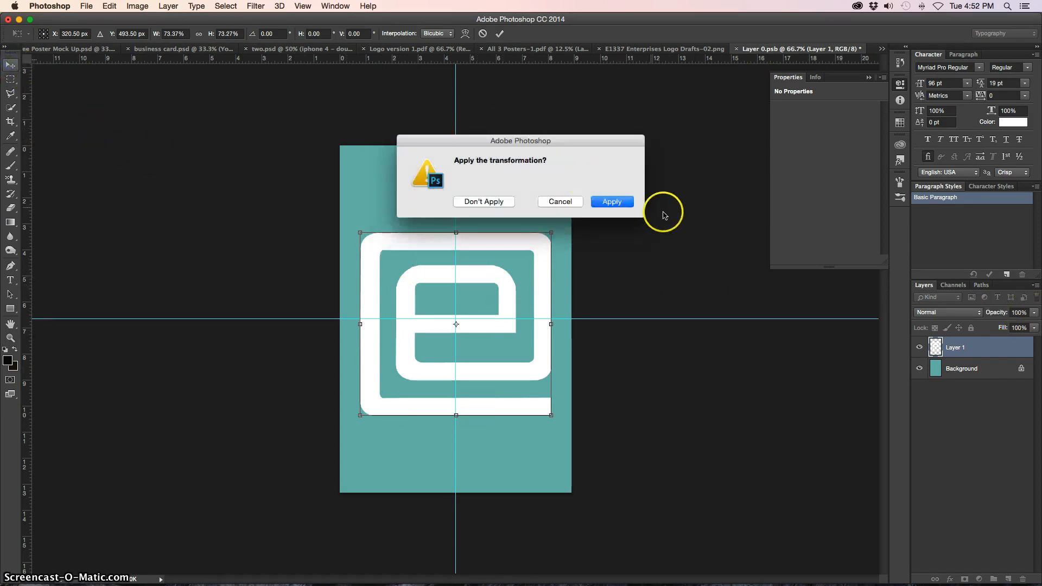
click(617, 202)
- Save and close Layer 0.psb, and return to two.psd to view the phone screen
click(736, 50)
click(612, 205)
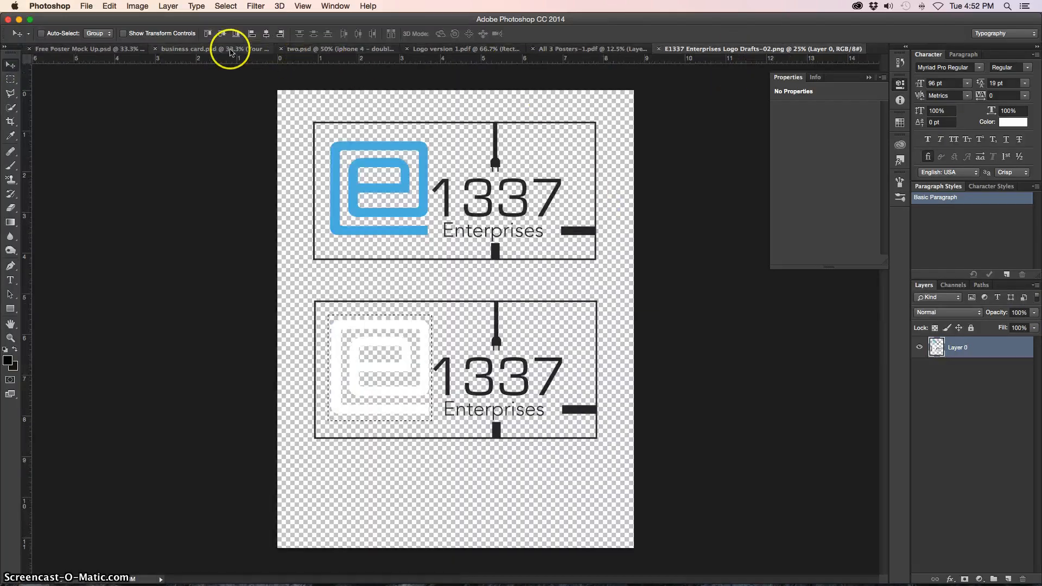
click(325, 49)
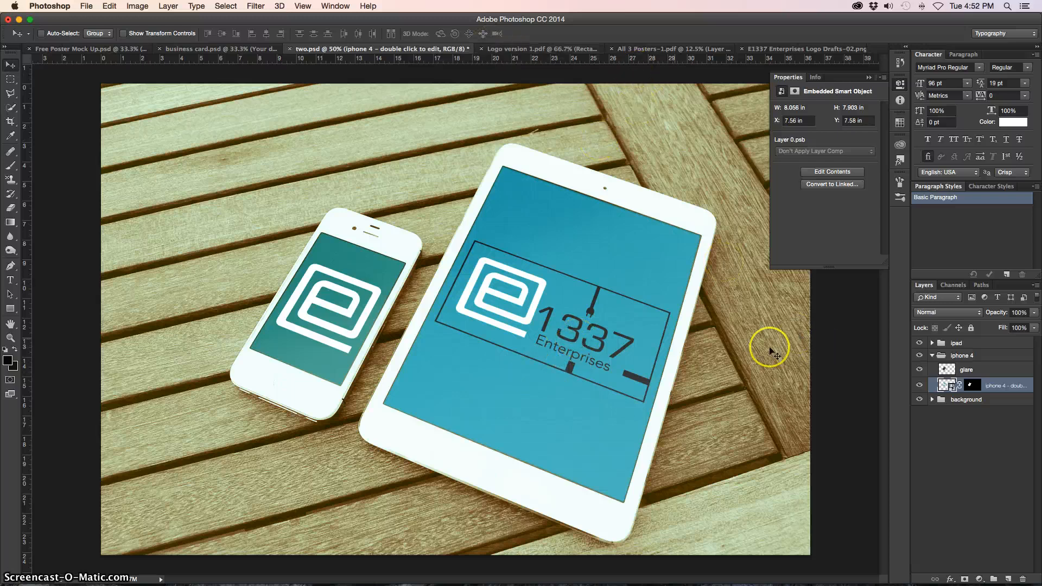
- Reopen the iphone 4 smart object, move the "e" slightly upward, and save and close its contents
double_click(947, 385)
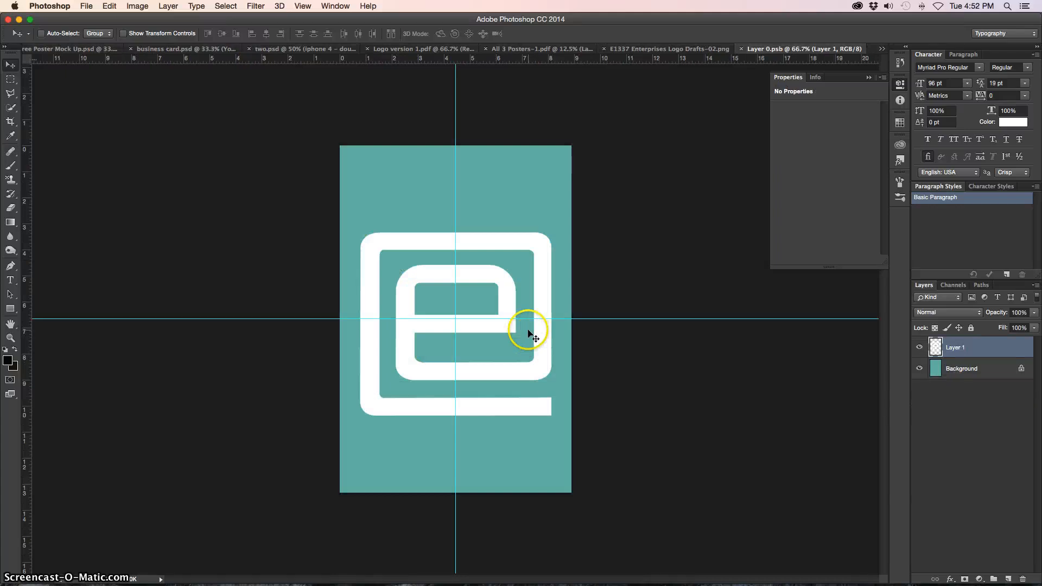
drag(506, 307, 506, 296)
click(739, 48)
click(610, 202)
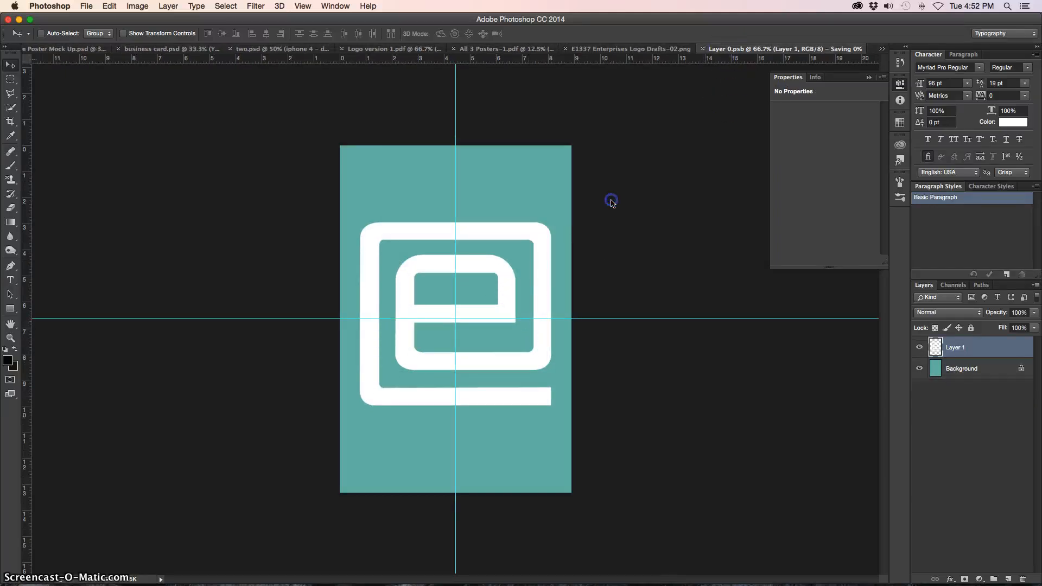
click(616, 160)
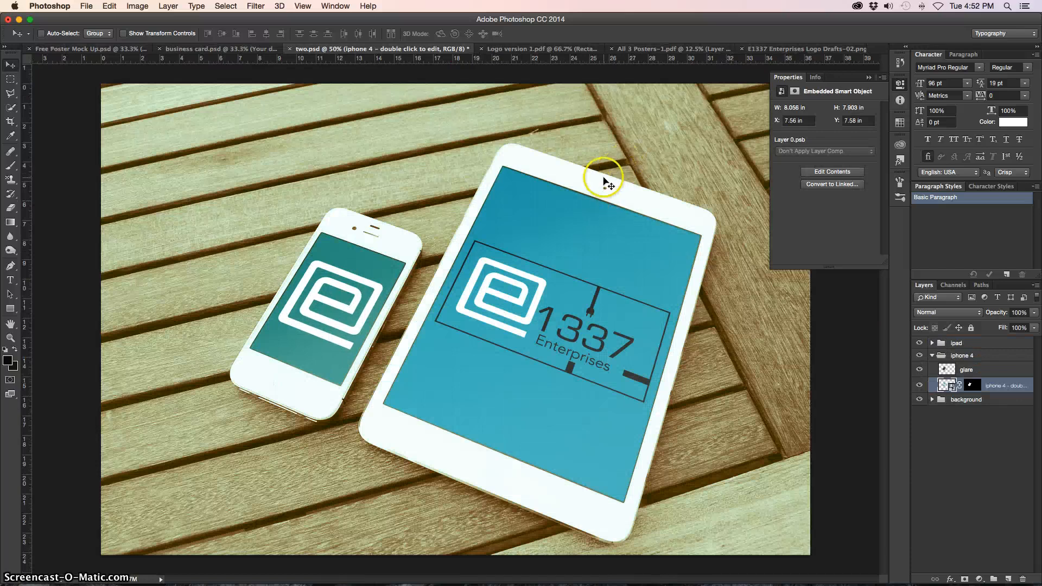
- Close Logo version 1.pdf and All 3 Posters-1.pdf without saving, and close E1337 Enterprises Logo Drafts-02.png
click(510, 49)
click(431, 49)
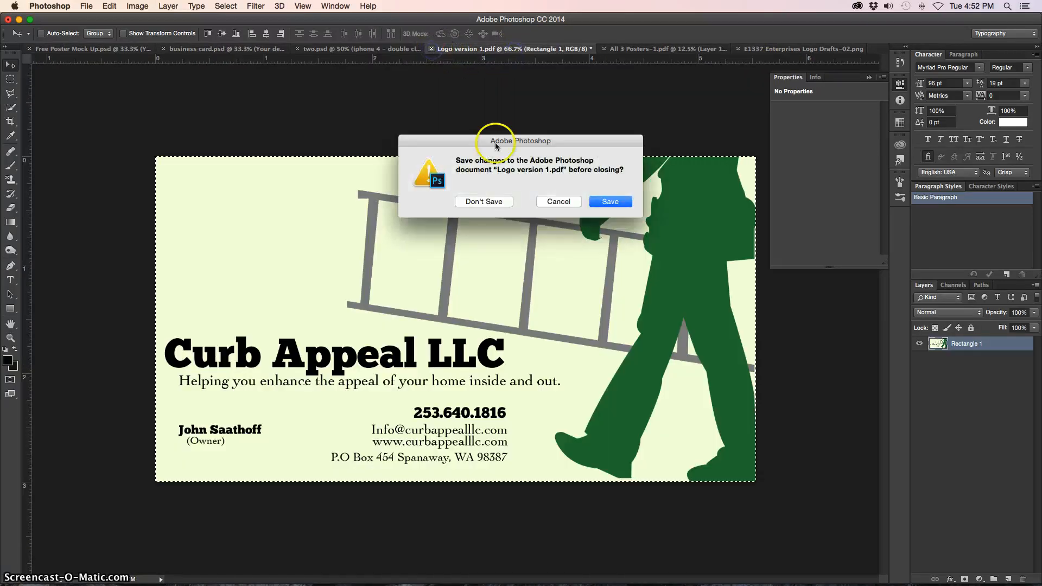
click(483, 200)
click(548, 49)
click(541, 48)
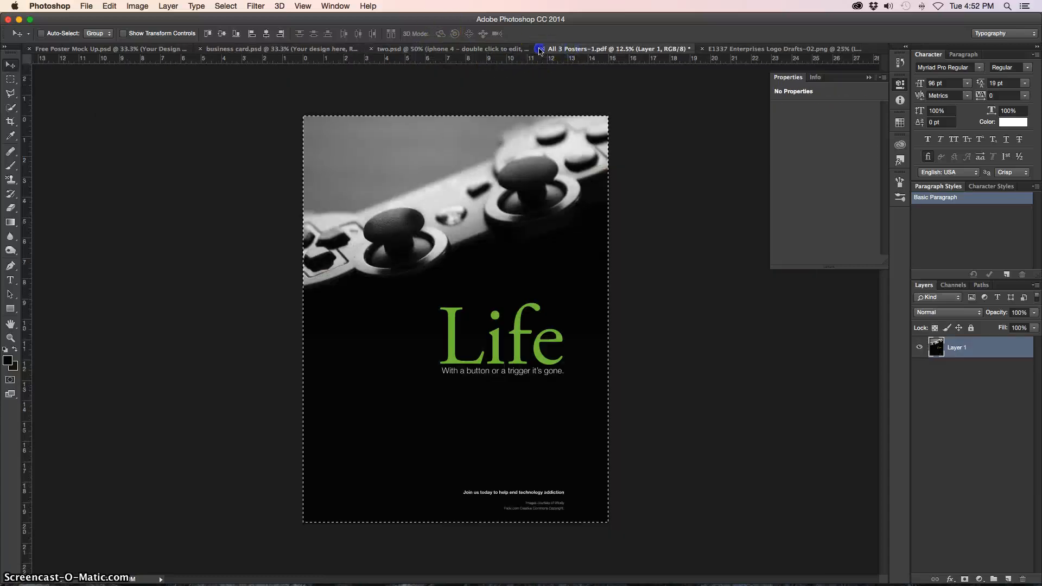
click(486, 202)
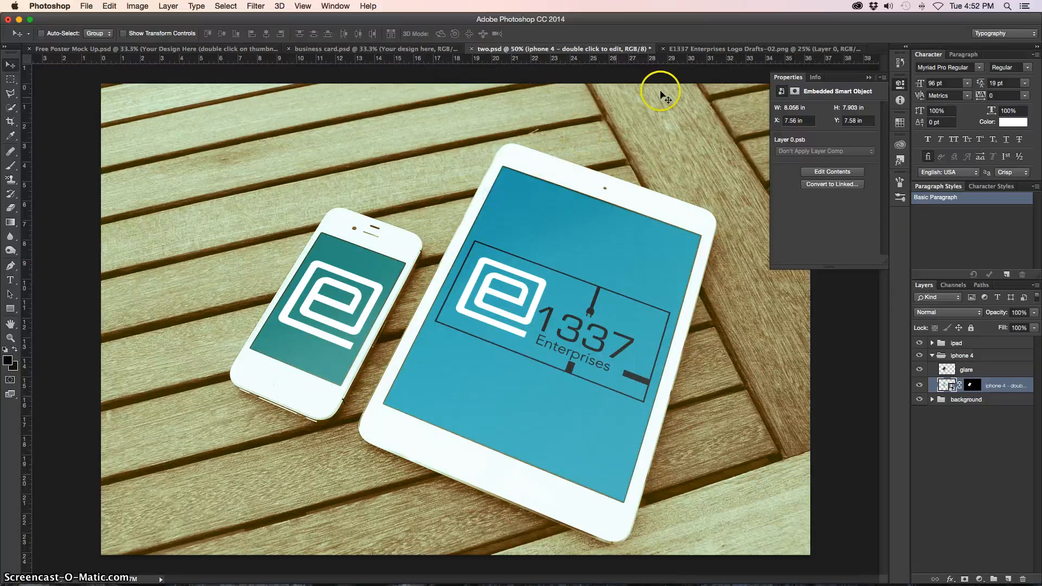
click(689, 49)
click(659, 49)
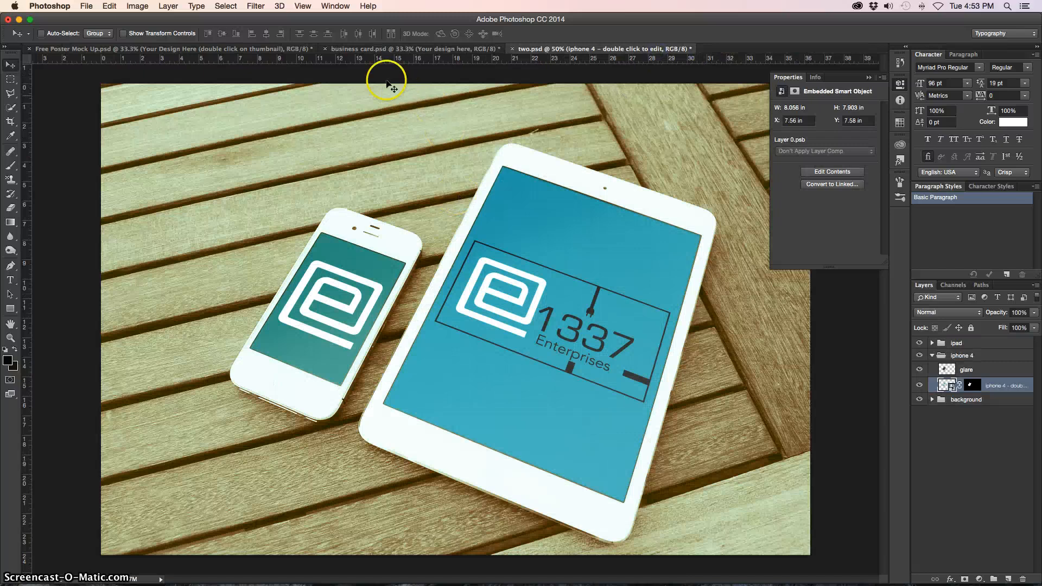
- Save Free Poster Mock Up.psd to the Desktop as a Photoshop PDF using the High Quality Print preset
click(241, 49)
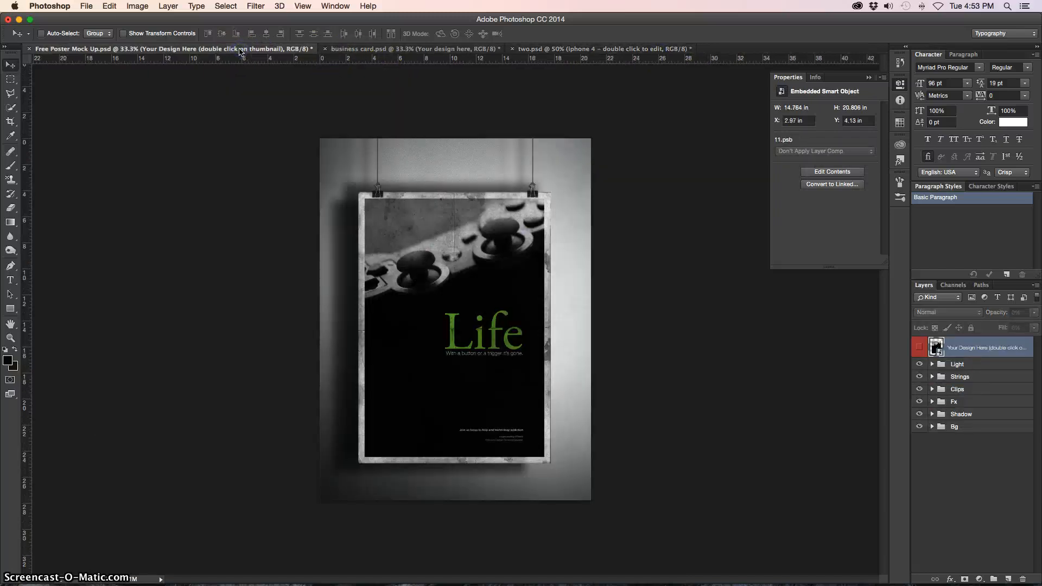
click(87, 6)
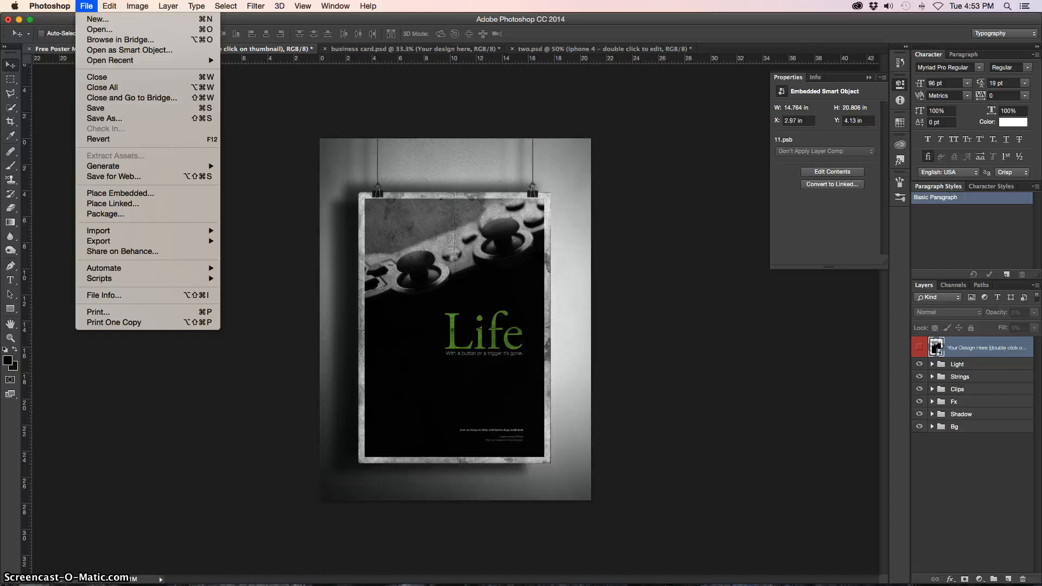
click(151, 118)
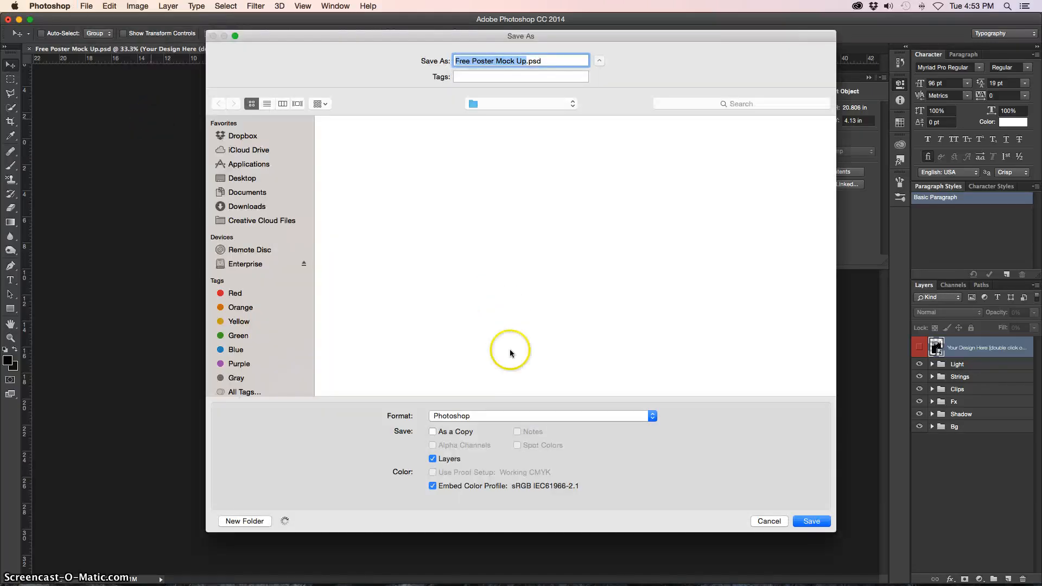
click(495, 416)
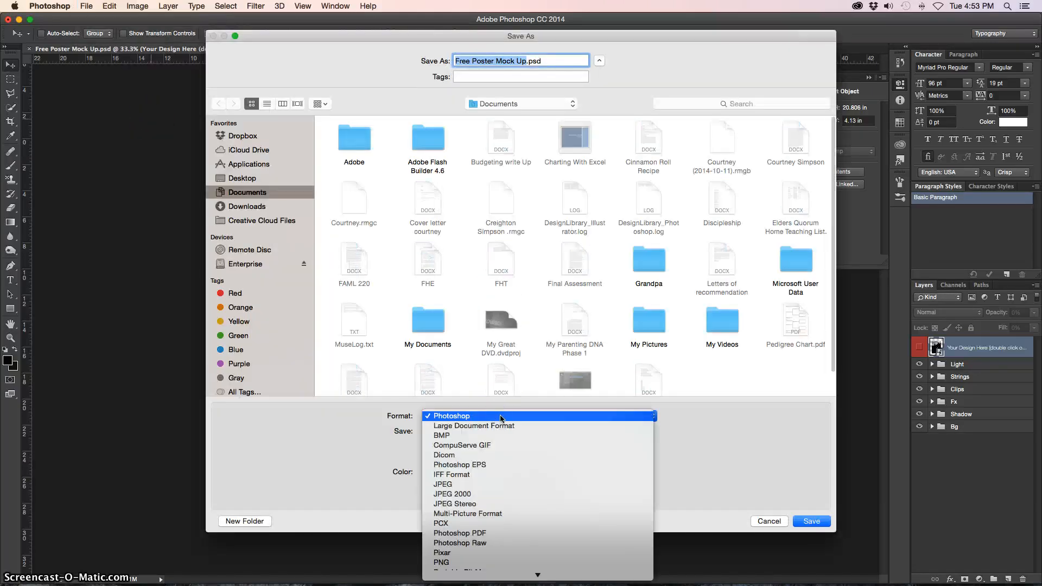
scroll(498, 475, down, 5)
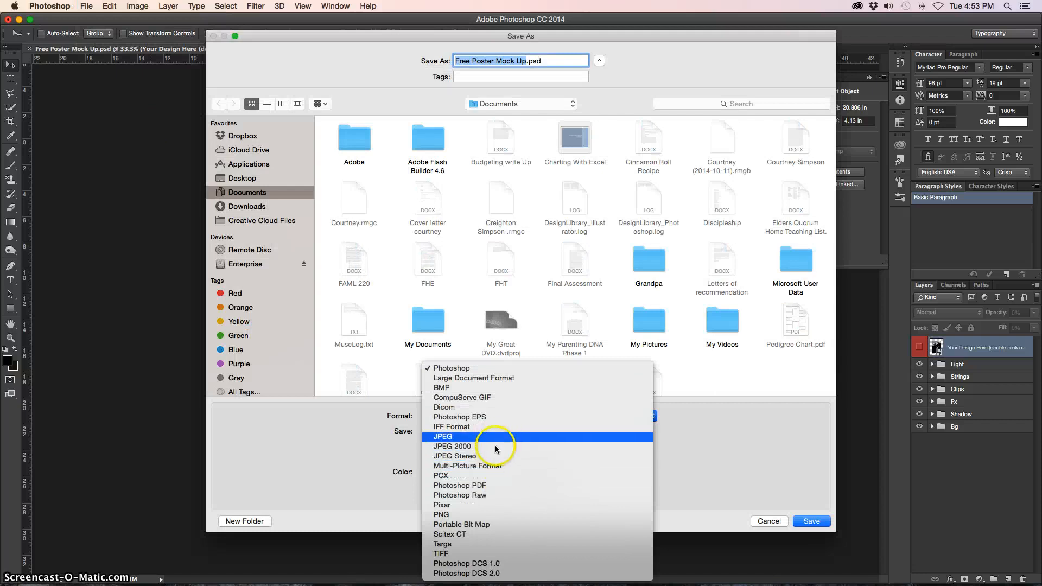
click(497, 486)
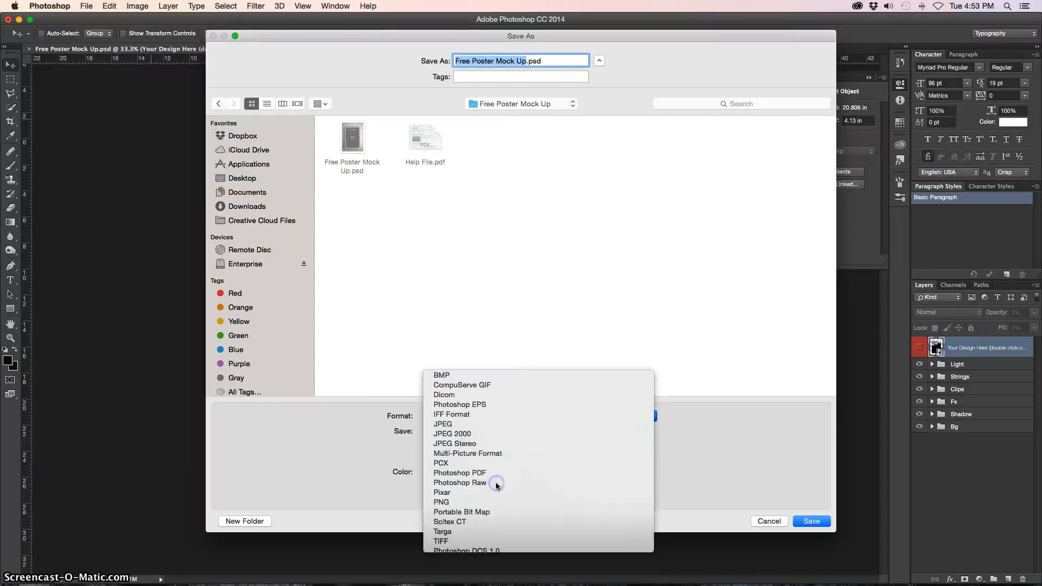
click(242, 178)
click(790, 520)
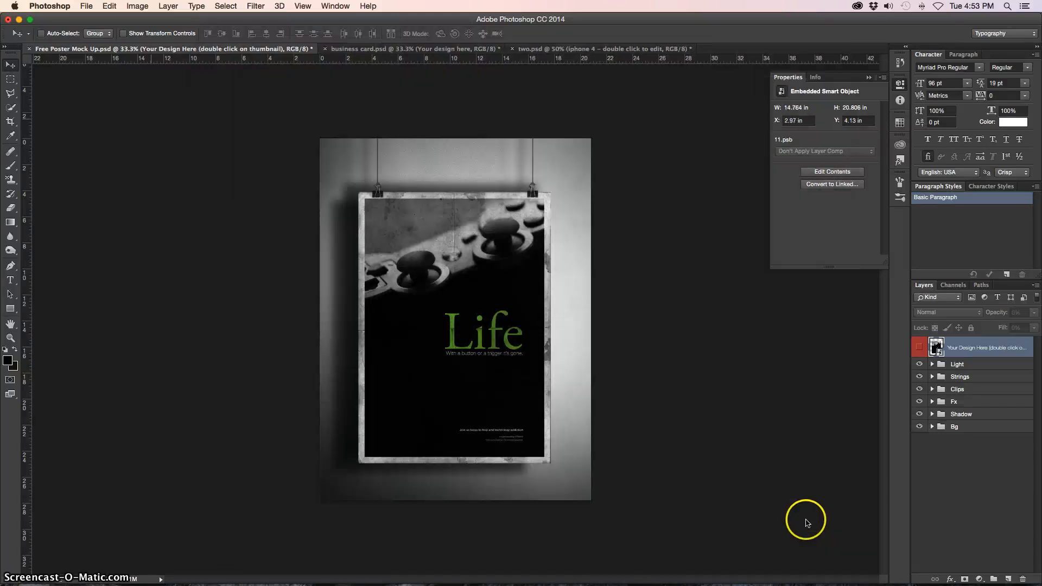
click(600, 219)
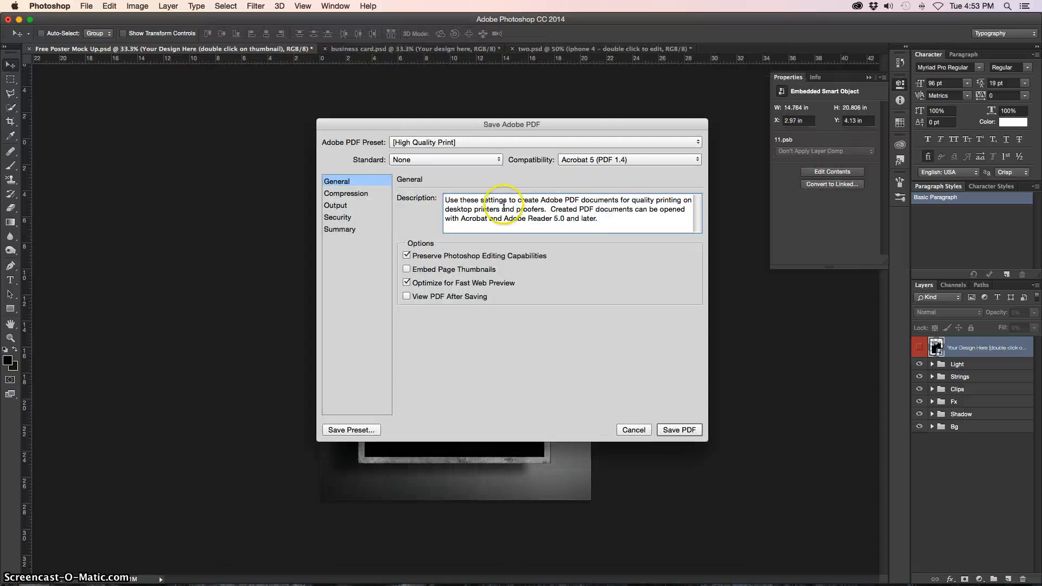
click(672, 429)
click(600, 248)
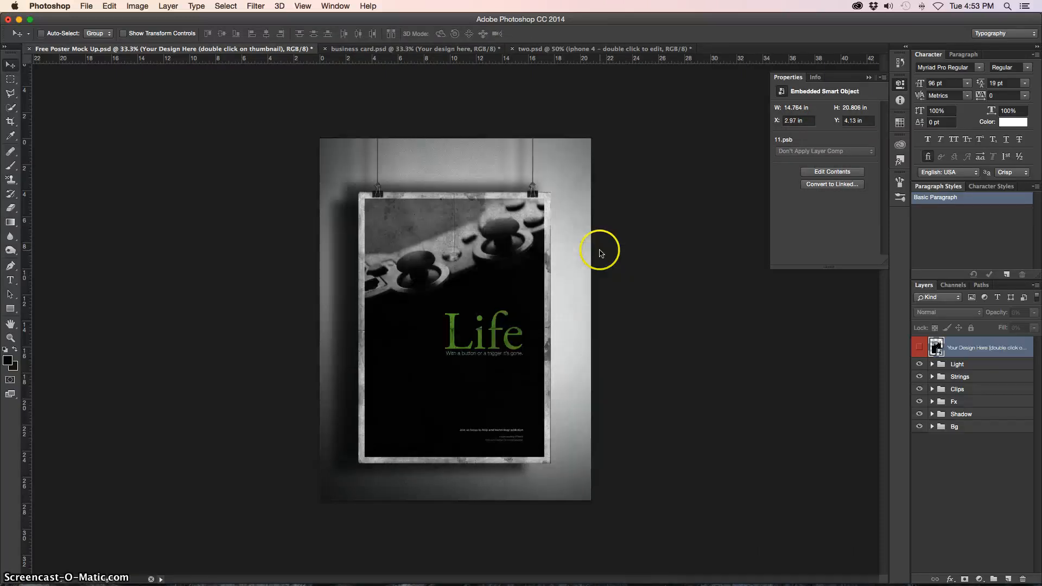
- Hide Photoshop, open Free Poster Mock Up.pdf from the desktop in Acrobat, and view the whole poster page
click(49, 6)
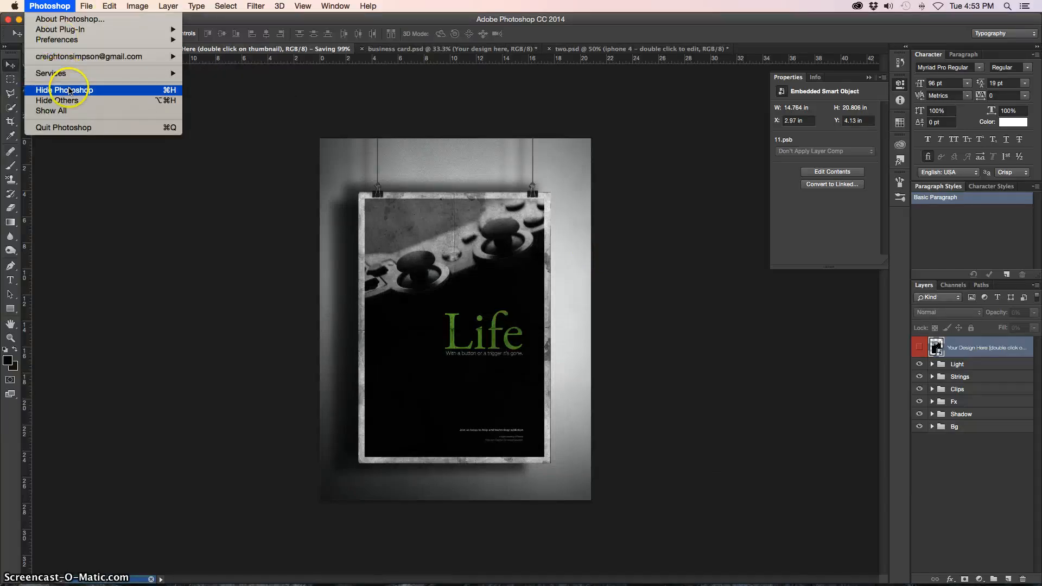
click(70, 91)
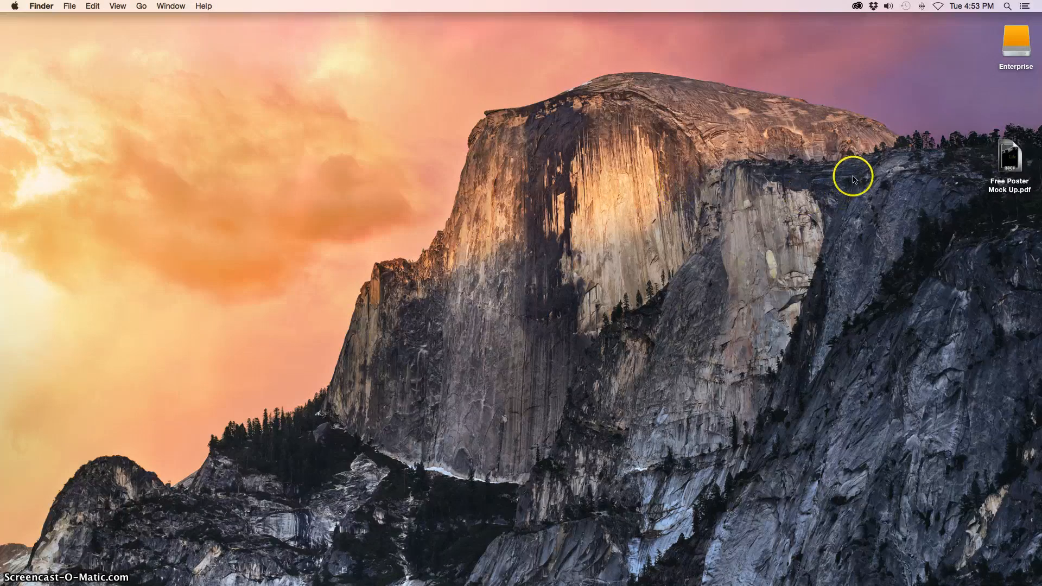
mouse_move(748, 583)
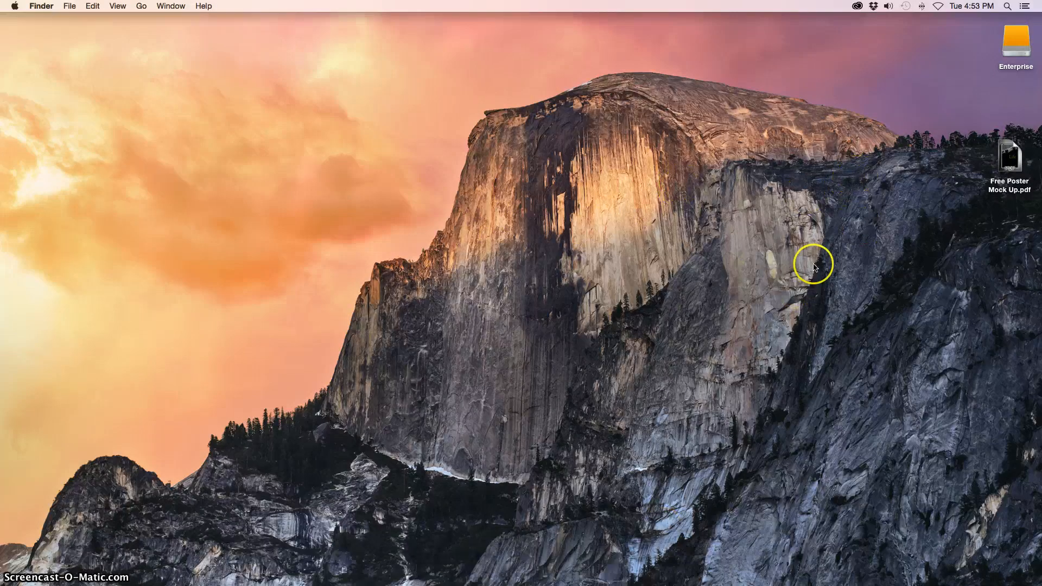
click(1006, 150)
double_click(1006, 150)
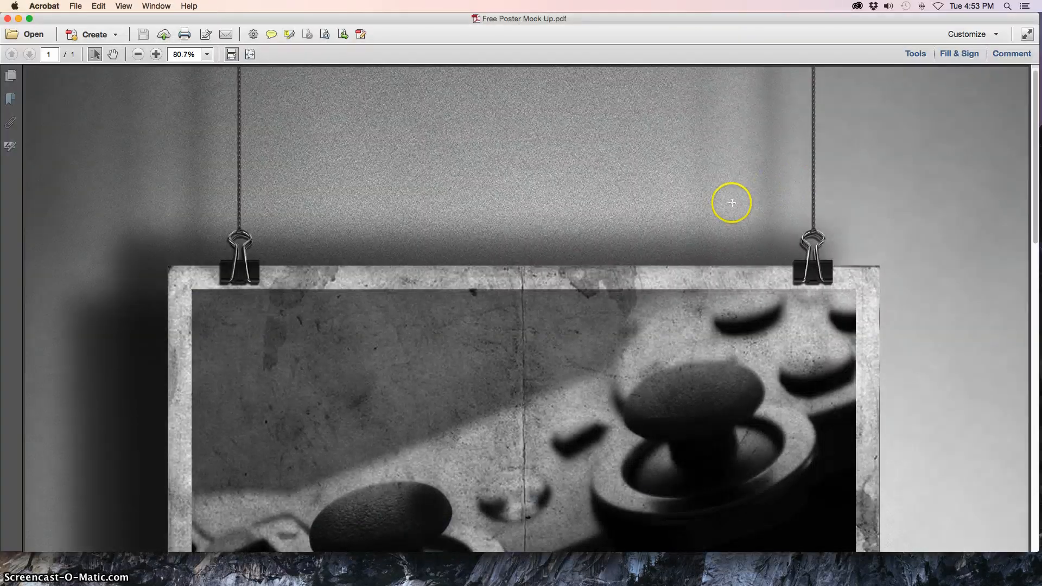
click(139, 54)
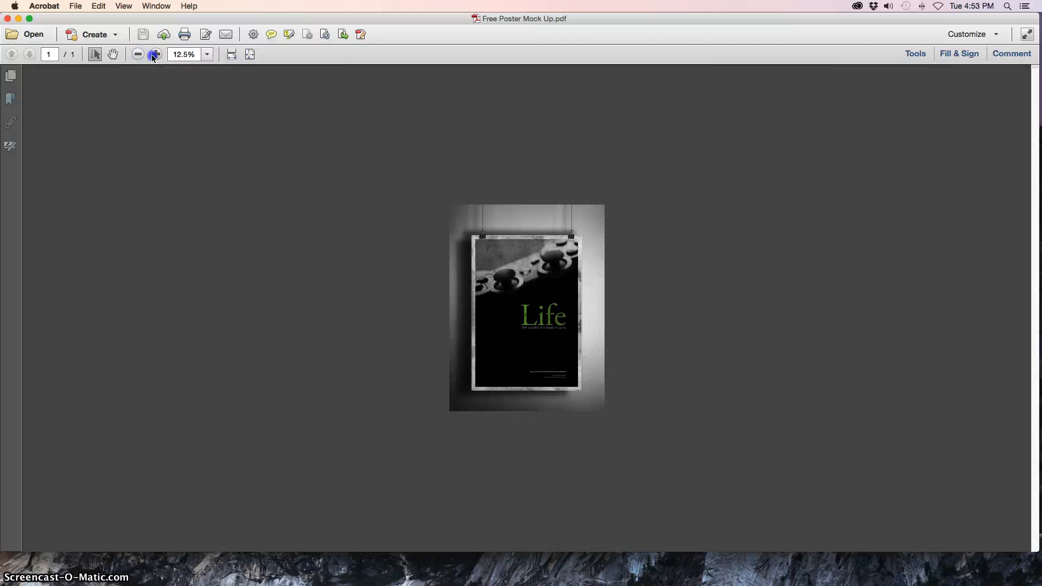
click(155, 55)
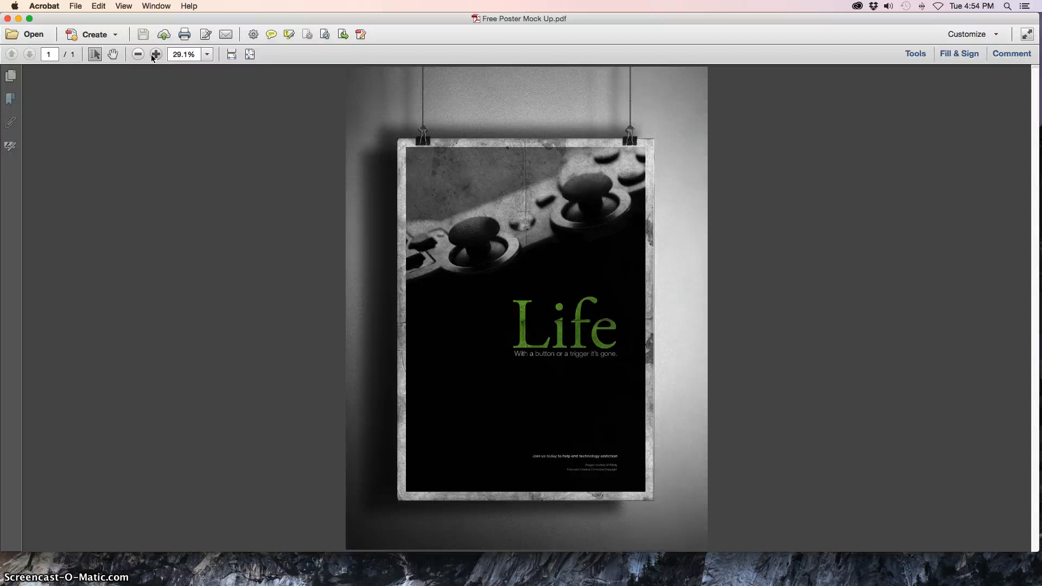
mouse_move(678, 583)
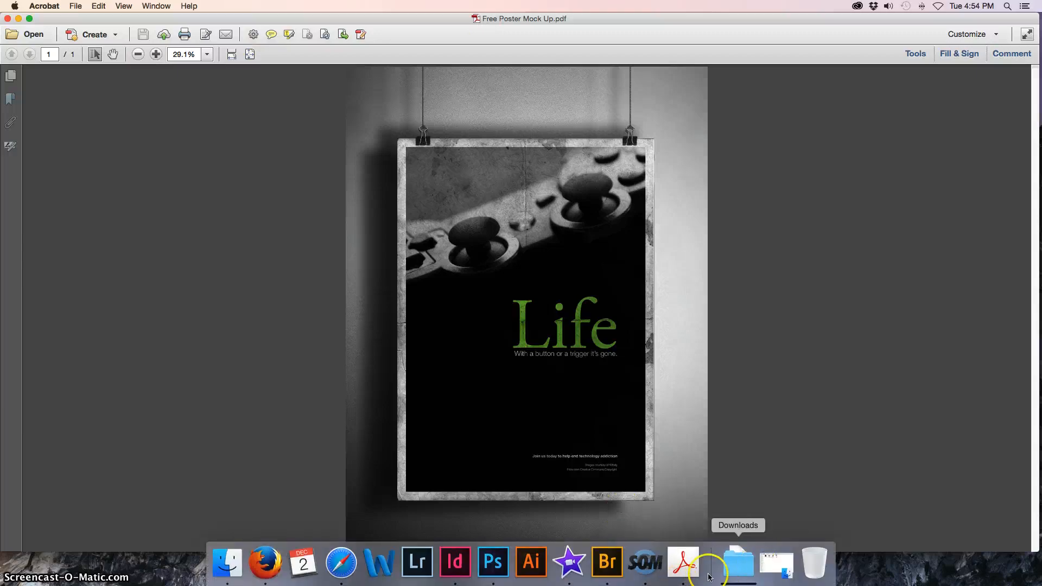